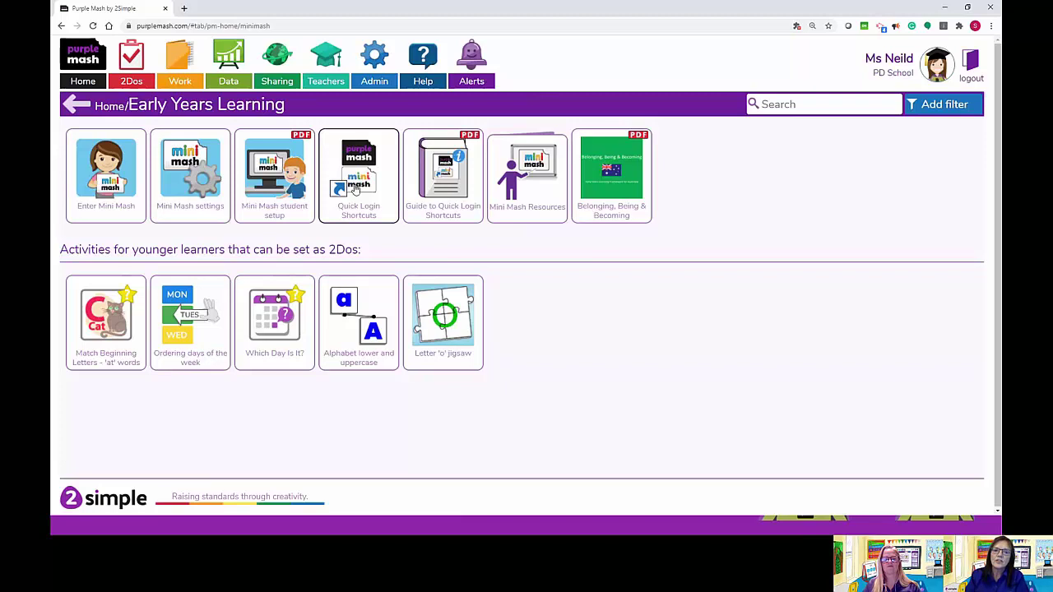
Bring the student's login card PDF into view beside the browser to examine its login details, and move it away again
{"action": "mouse_move", "coordinate": [422, 175]}
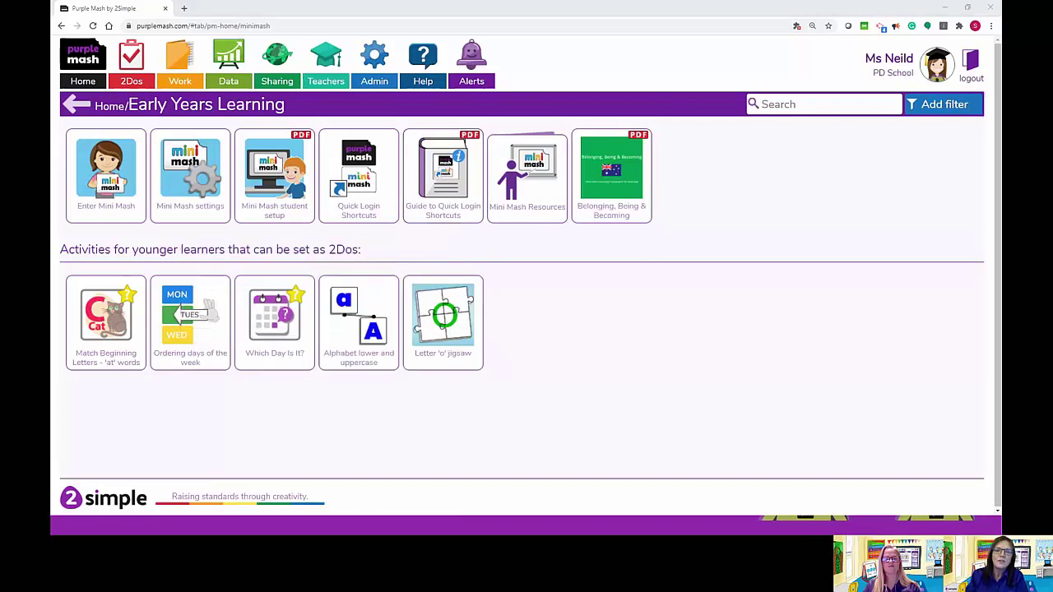
{"action": "left_click_drag", "start_coordinate": [1052, 103], "coordinate": [564, 37]}
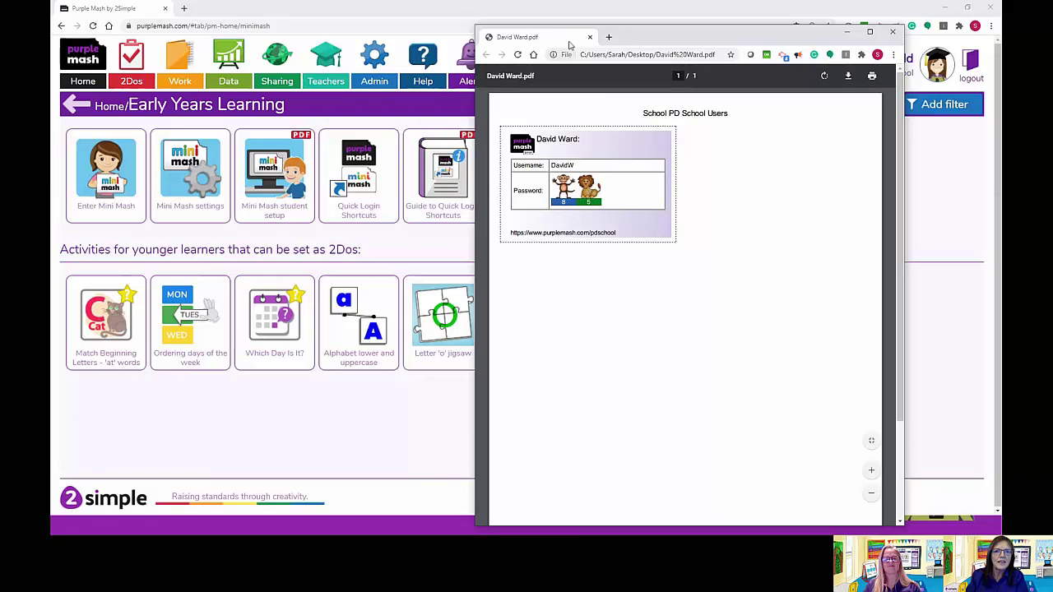
{"action": "left_click_drag", "start_coordinate": [569, 43], "coordinate": [1052, 90]}
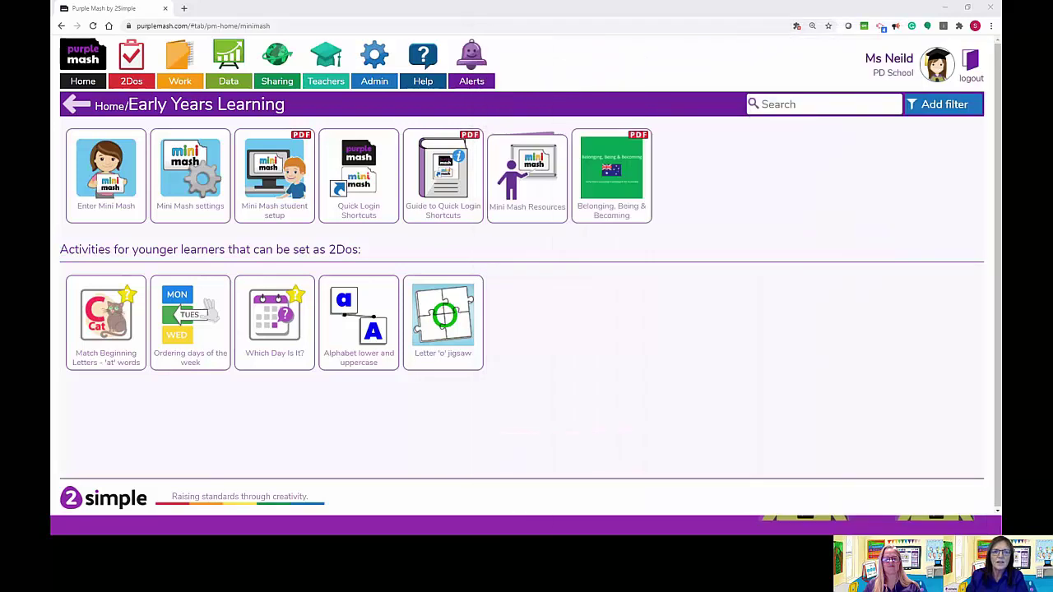
Enter Mini Mash from Early Years Learning and go to the class trays
{"action": "left_click", "coordinate": [129, 191]}
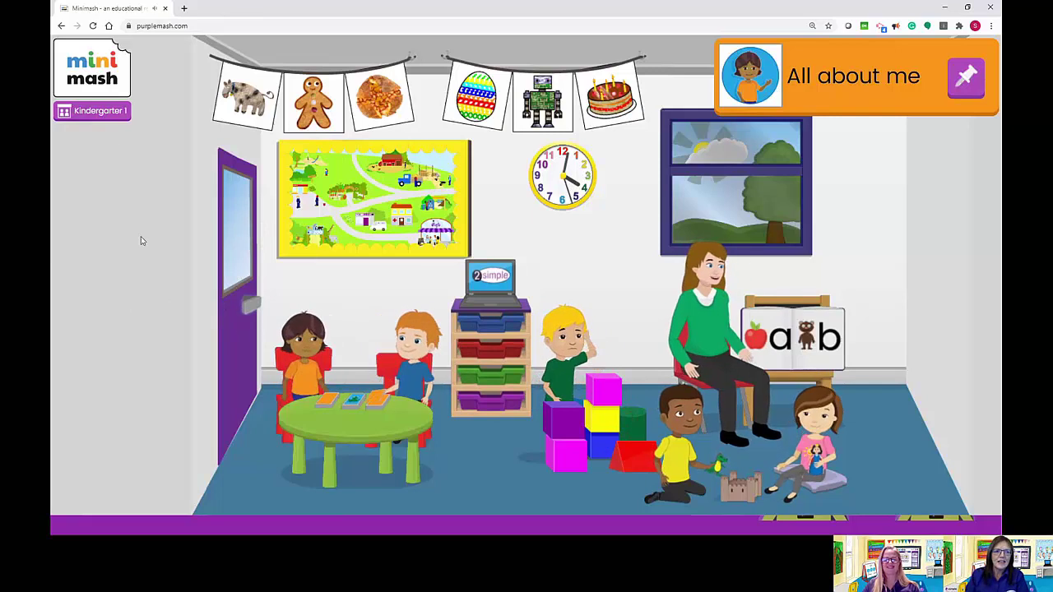
{"action": "left_click", "coordinate": [99, 77]}
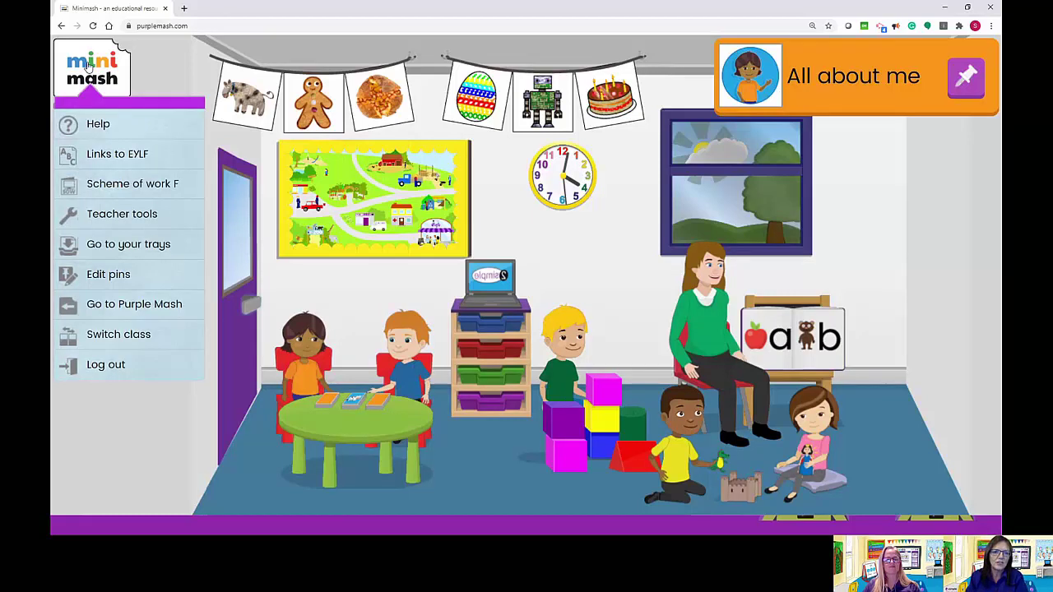
{"action": "left_click", "coordinate": [108, 243]}
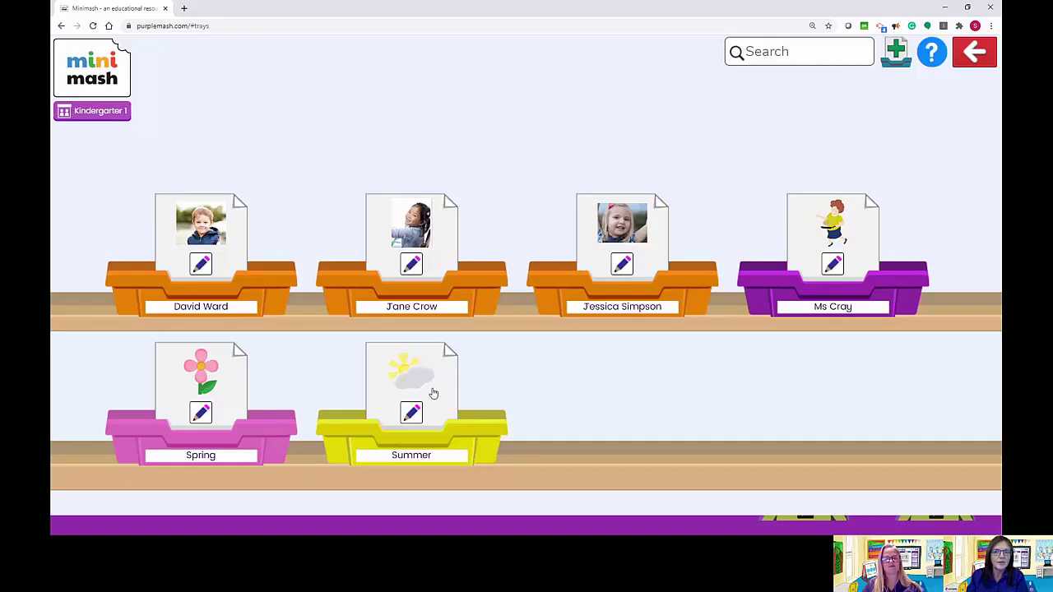
Add a new tray named Today with the teddy bear image and the purple colour
{"action": "left_click", "coordinate": [897, 54]}
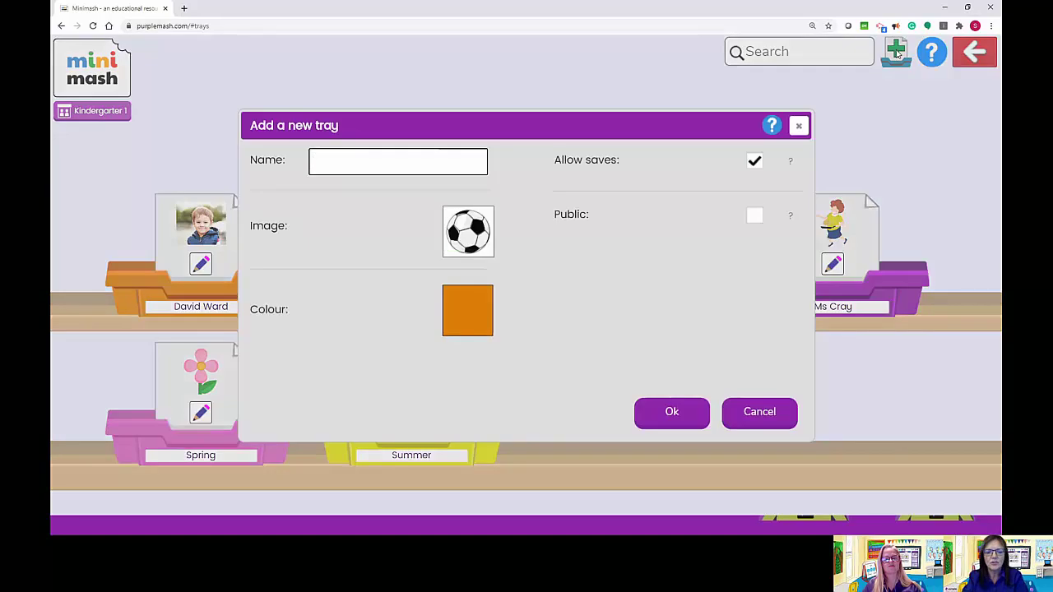
{"action": "type", "text": "Today"}
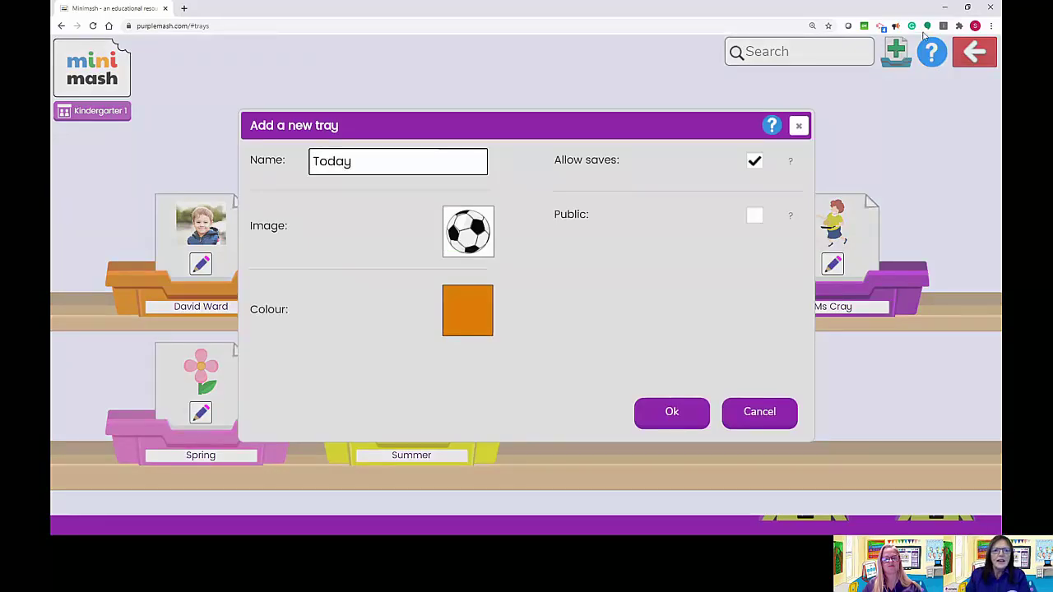
{"action": "left_click", "coordinate": [468, 233]}
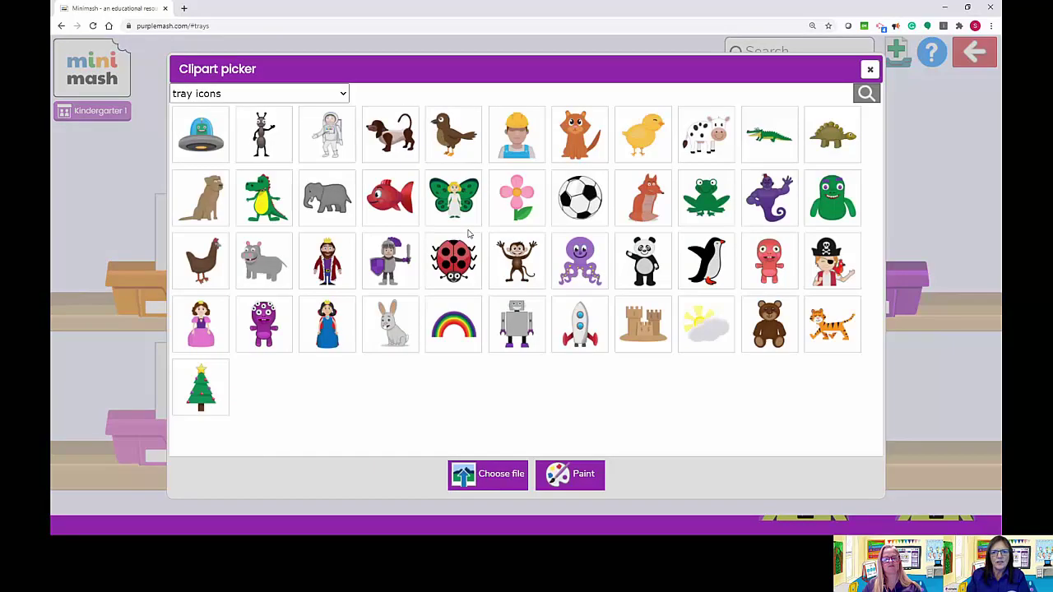
{"action": "left_click", "coordinate": [767, 332]}
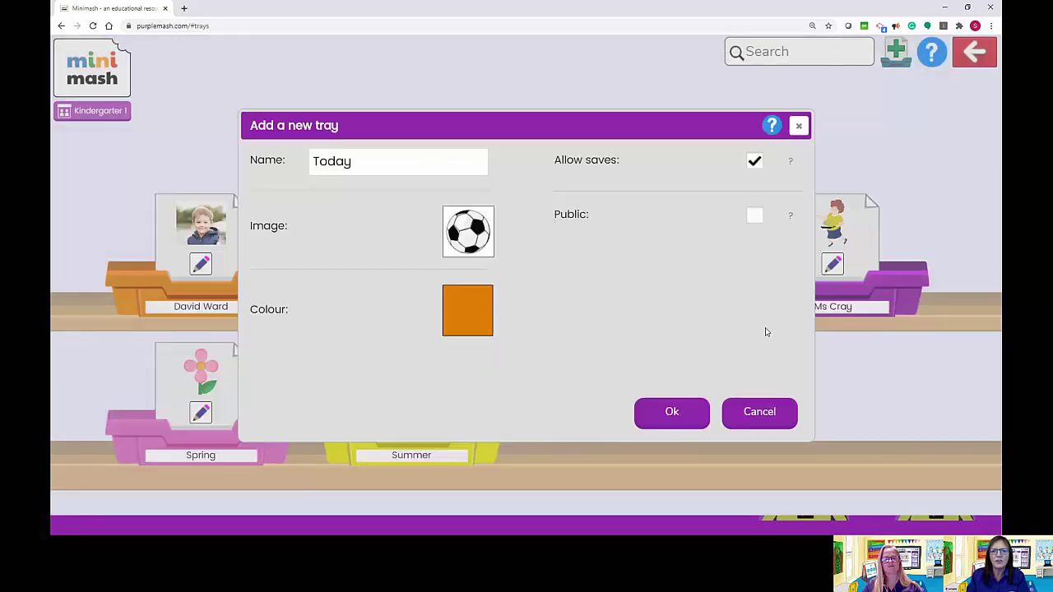
{"action": "left_click", "coordinate": [469, 309]}
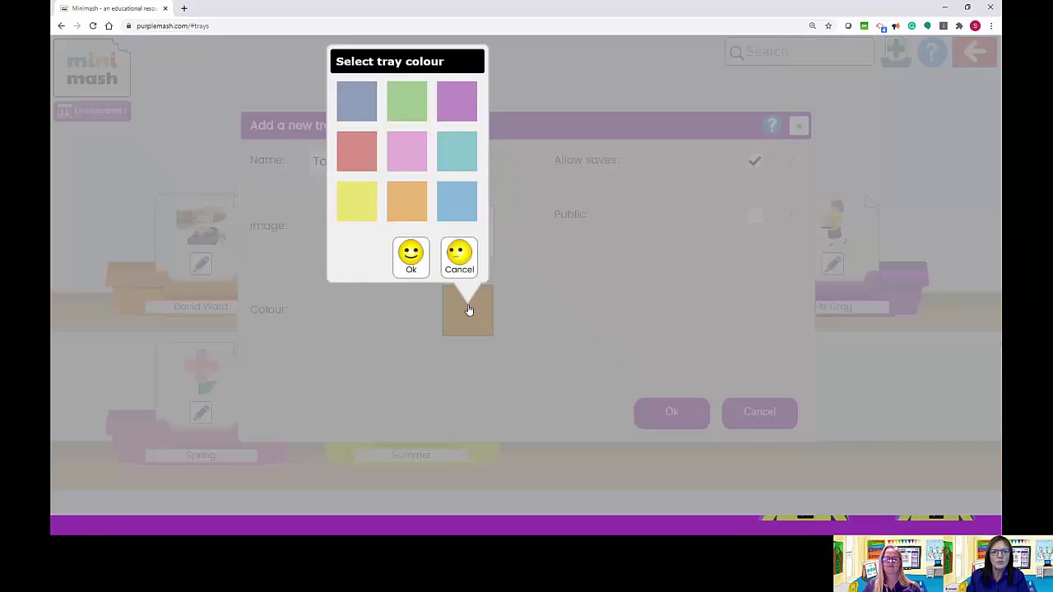
{"action": "left_click", "coordinate": [452, 101]}
{"action": "left_click", "coordinate": [672, 412]}
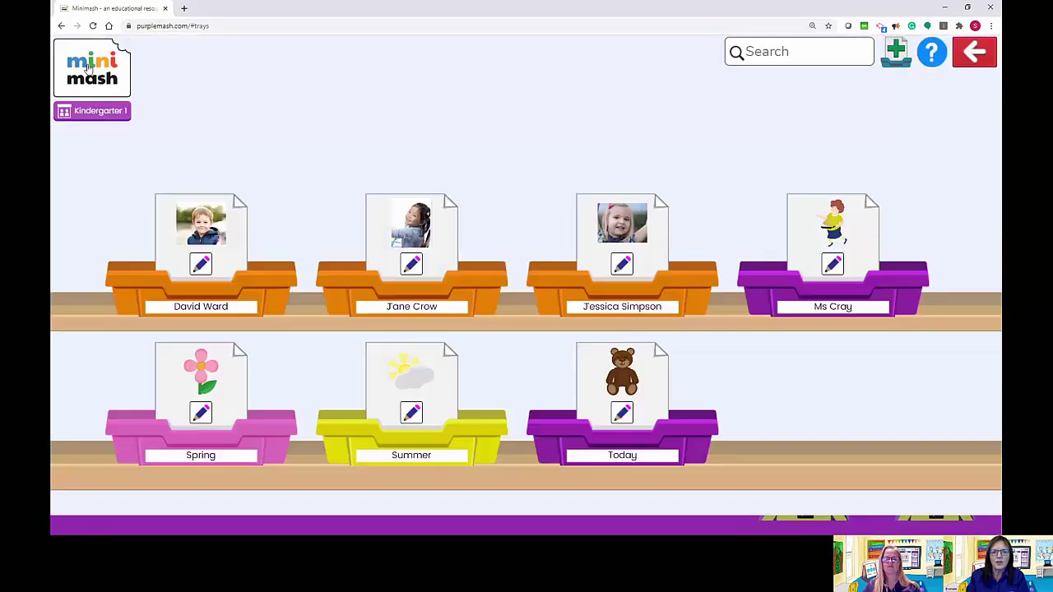
Open the Labelling Quiz from the Mini Mash teacher tools
{"action": "left_click", "coordinate": [89, 67]}
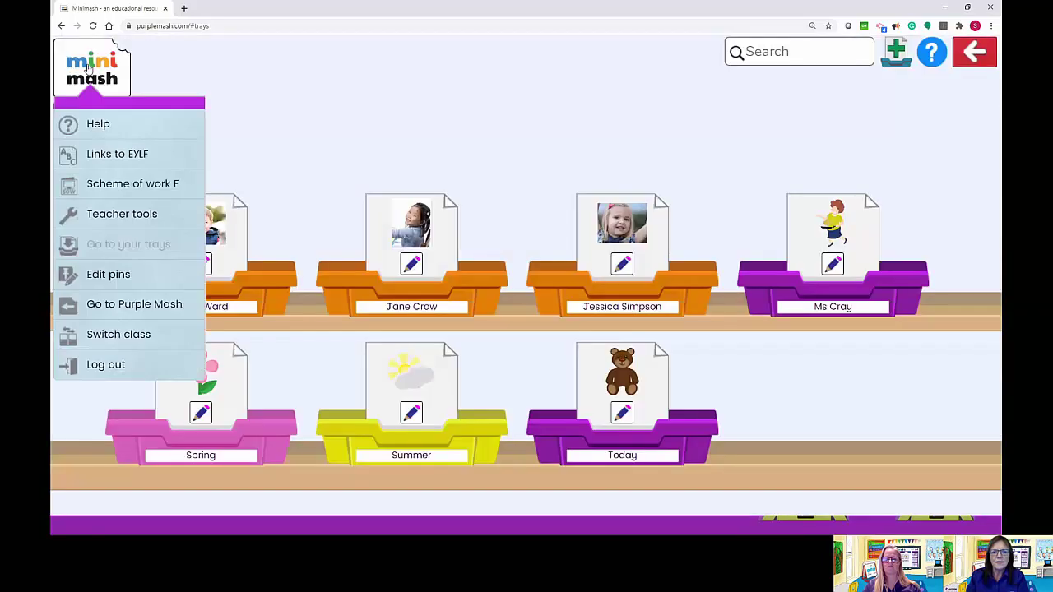
{"action": "left_click", "coordinate": [126, 214]}
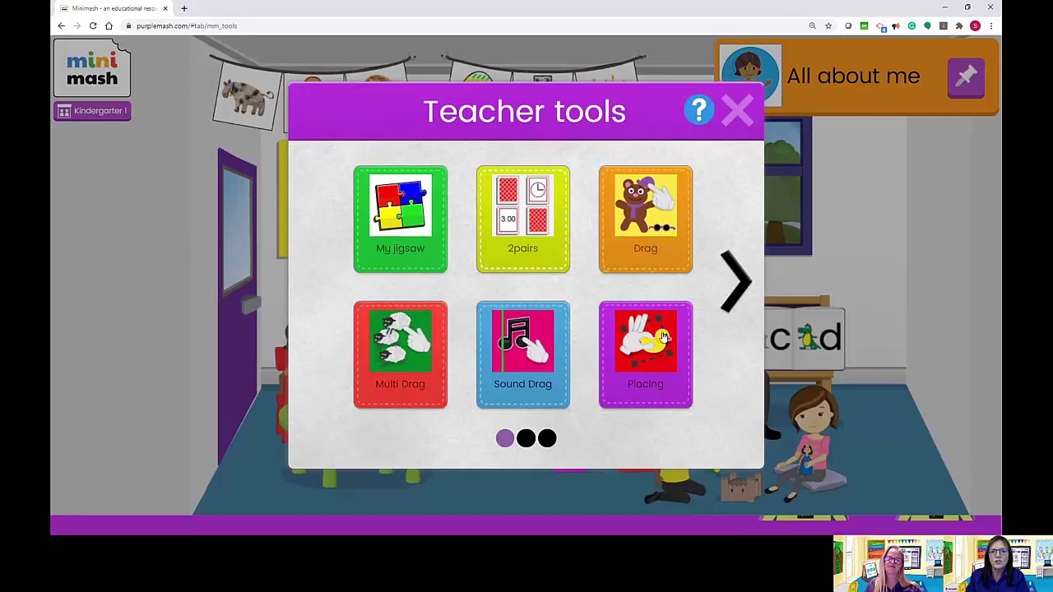
{"action": "left_click", "coordinate": [738, 286]}
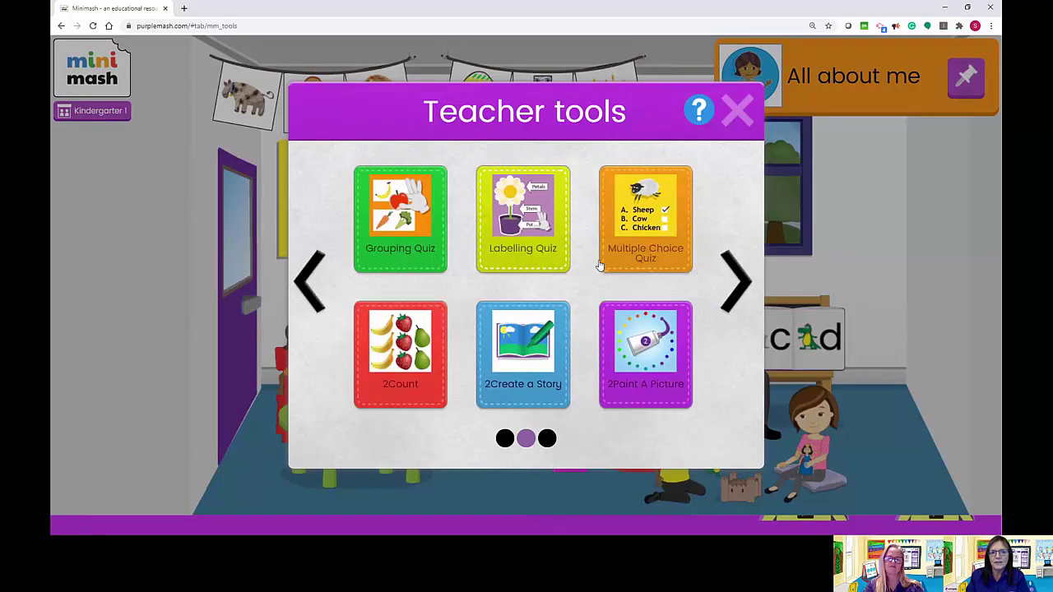
{"action": "left_click", "coordinate": [530, 212]}
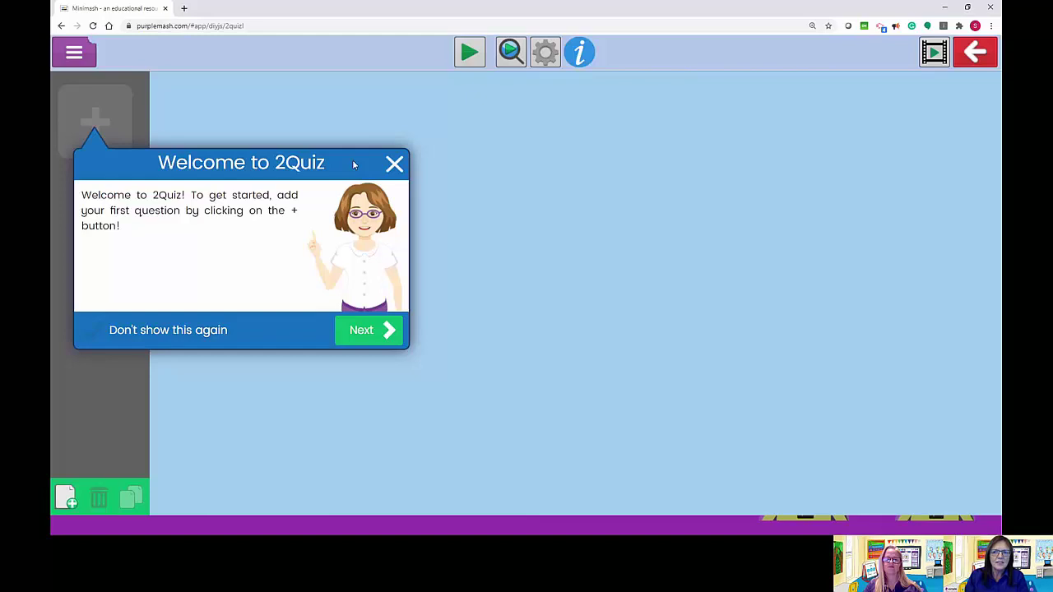
Open and close the 2Quiz help videos, and dismiss the welcome tips so they are not shown again
{"action": "left_click", "coordinate": [934, 54]}
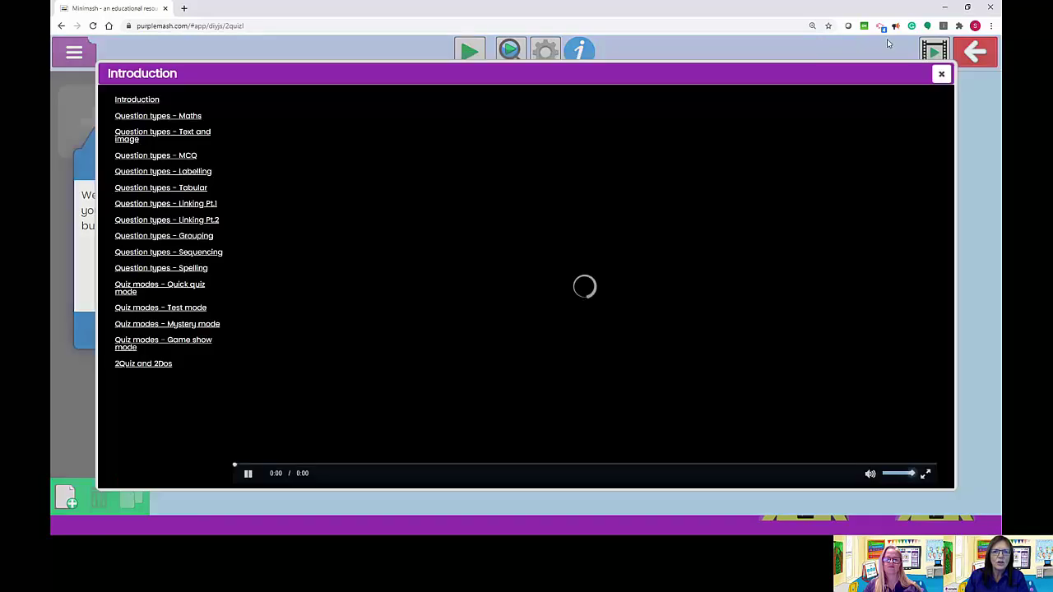
{"action": "left_click", "coordinate": [941, 76]}
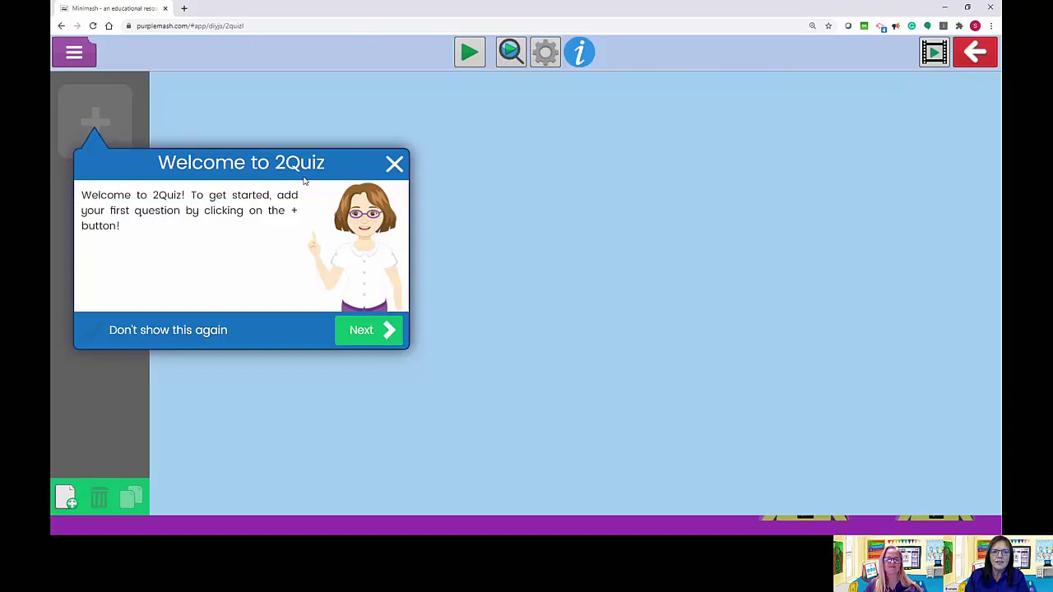
{"action": "left_click", "coordinate": [97, 334]}
{"action": "left_click", "coordinate": [385, 330]}
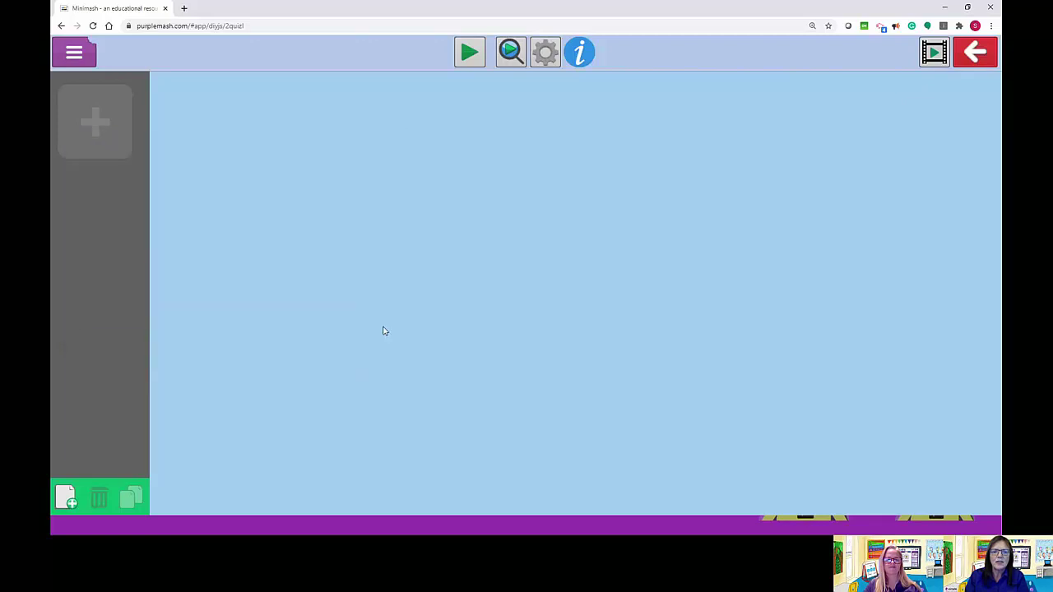
{"action": "left_click", "coordinate": [400, 354]}
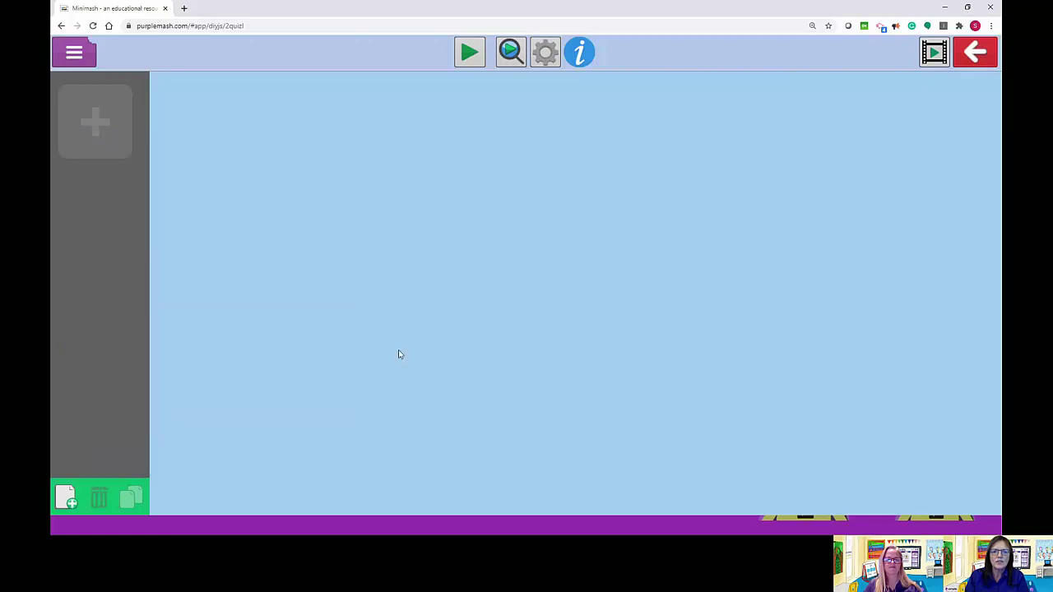
Add a rectangular labelling question to the quiz and open the clipart picker for its picture
{"action": "left_click", "coordinate": [97, 123]}
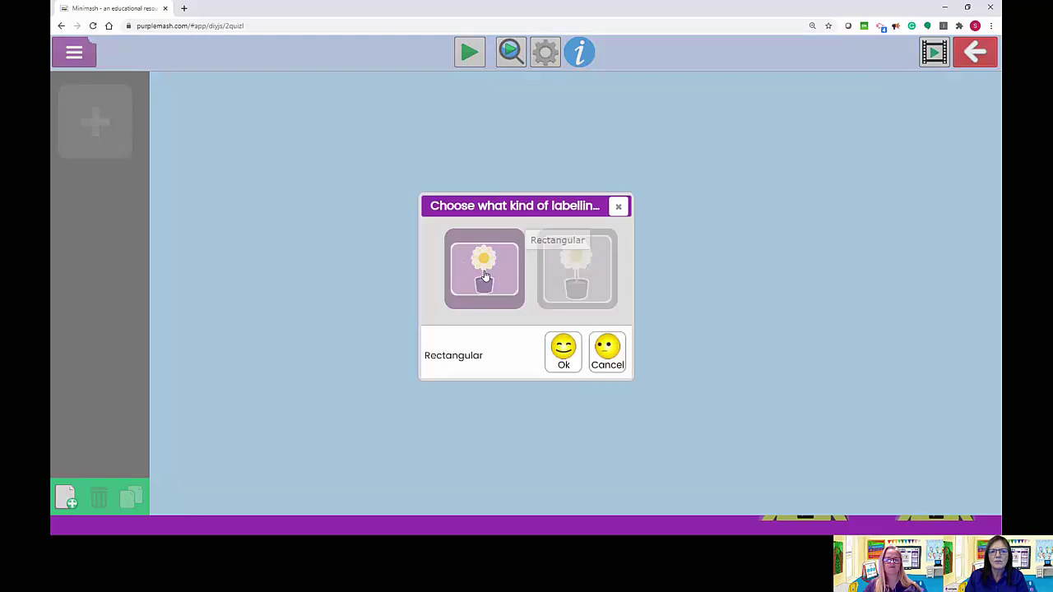
{"action": "left_click", "coordinate": [569, 362]}
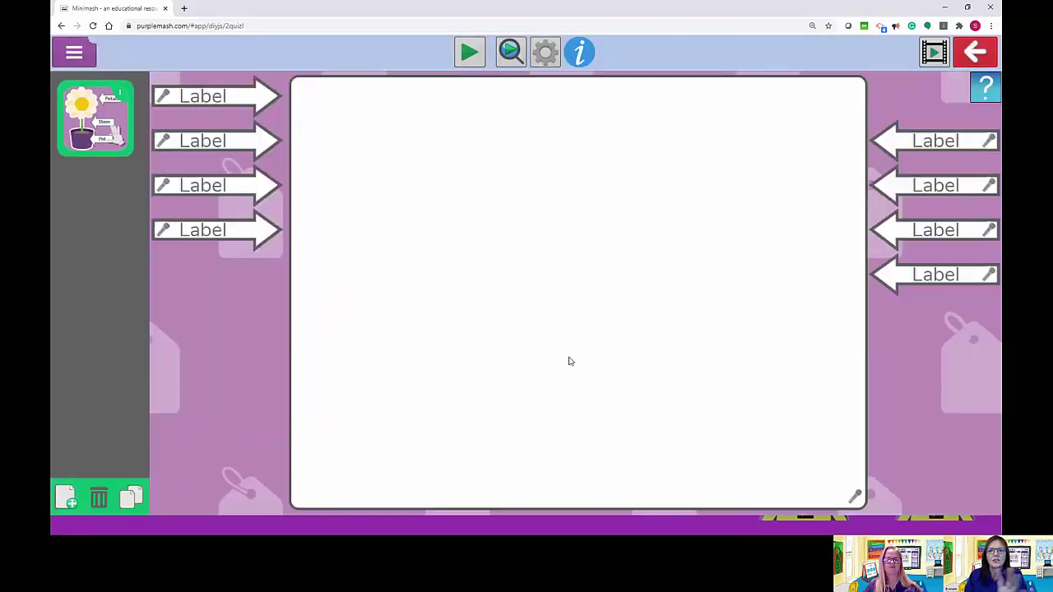
{"action": "left_click", "coordinate": [539, 211]}
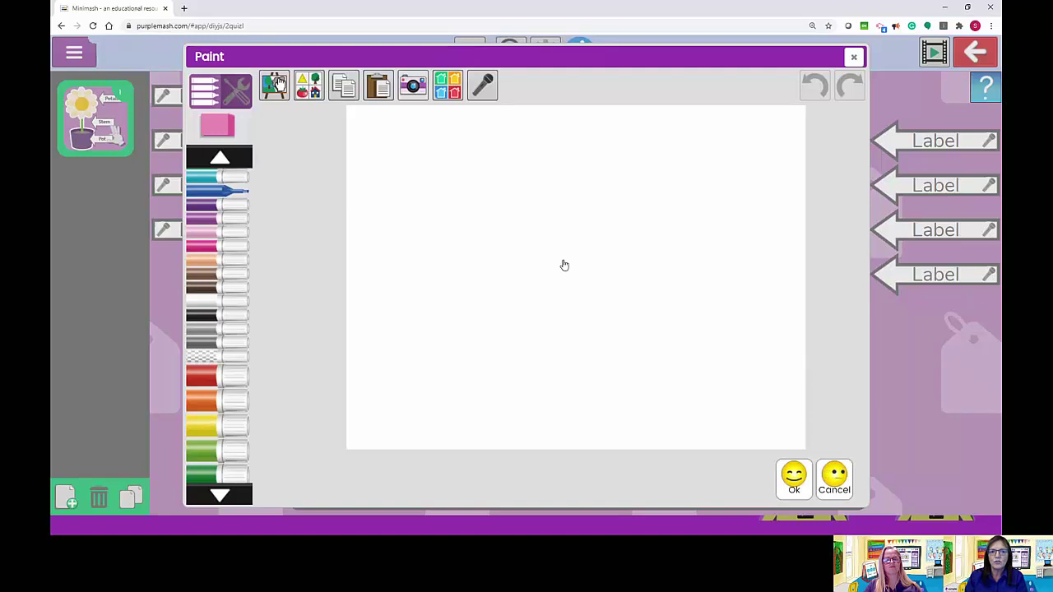
{"action": "left_click", "coordinate": [277, 83]}
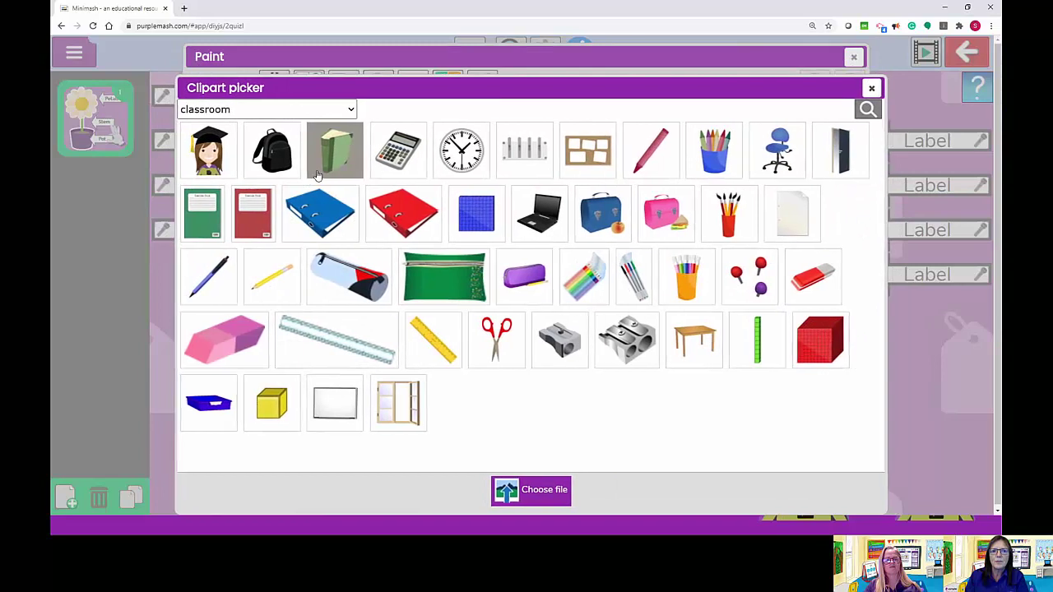
Preview the saved picture robot 2020-09-08 in the first student's tray and close the file browser without opening it
{"action": "left_click", "coordinate": [539, 496]}
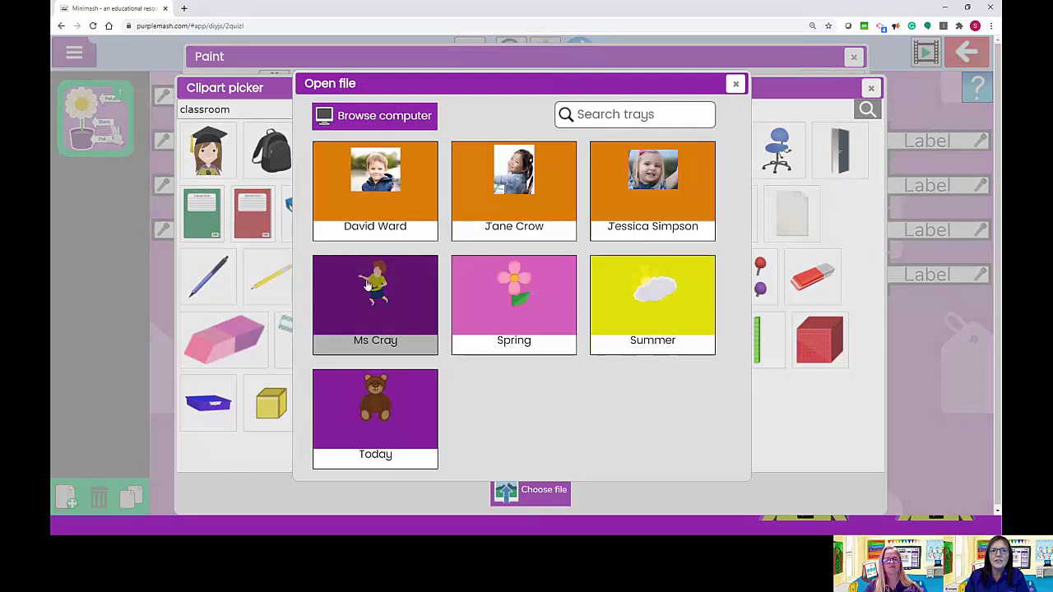
{"action": "left_click", "coordinate": [375, 188]}
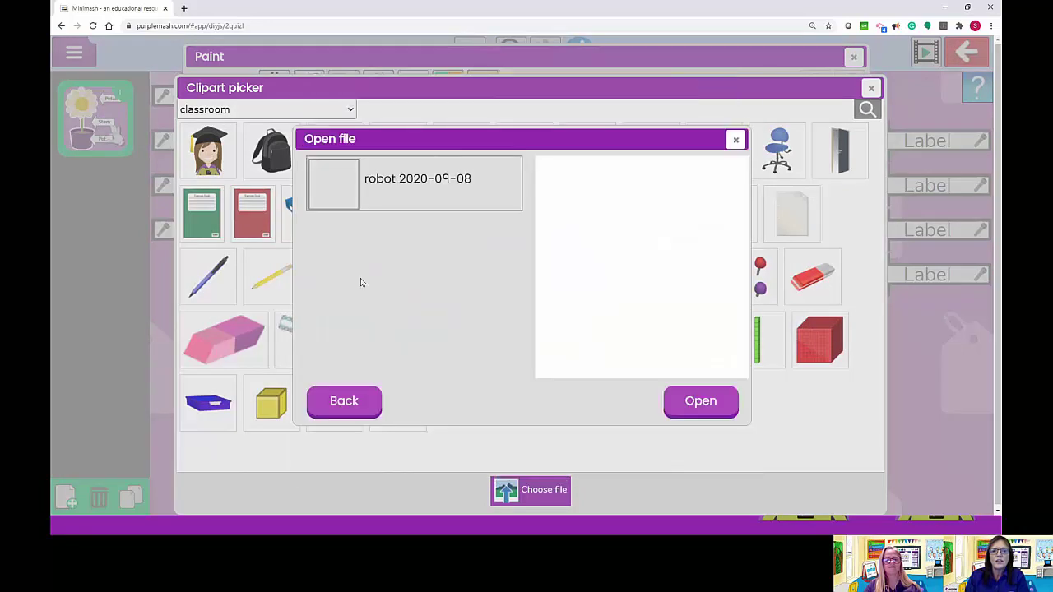
{"action": "left_click", "coordinate": [410, 179]}
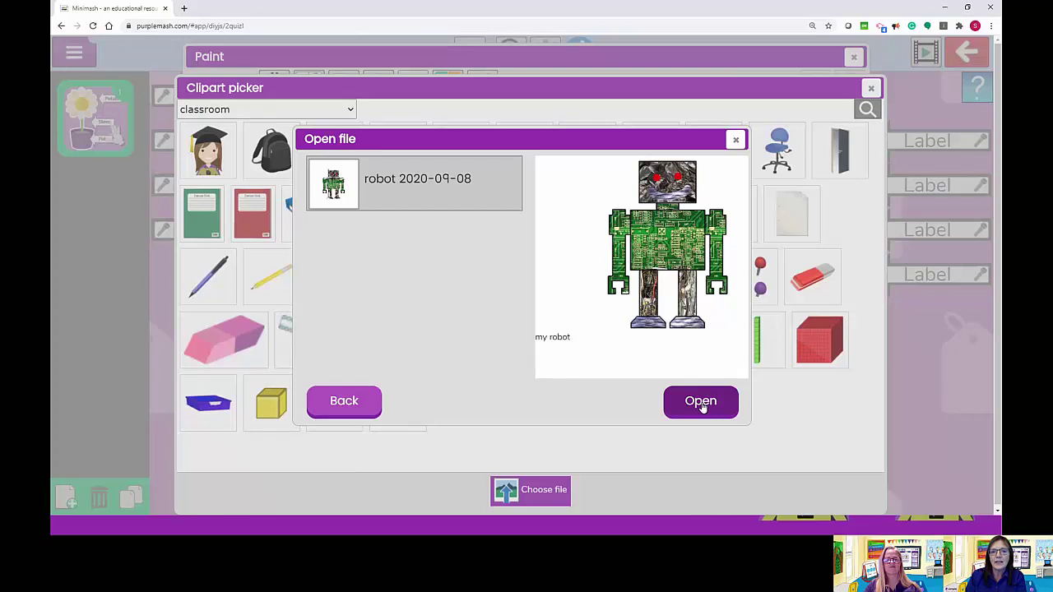
{"action": "left_click", "coordinate": [736, 140]}
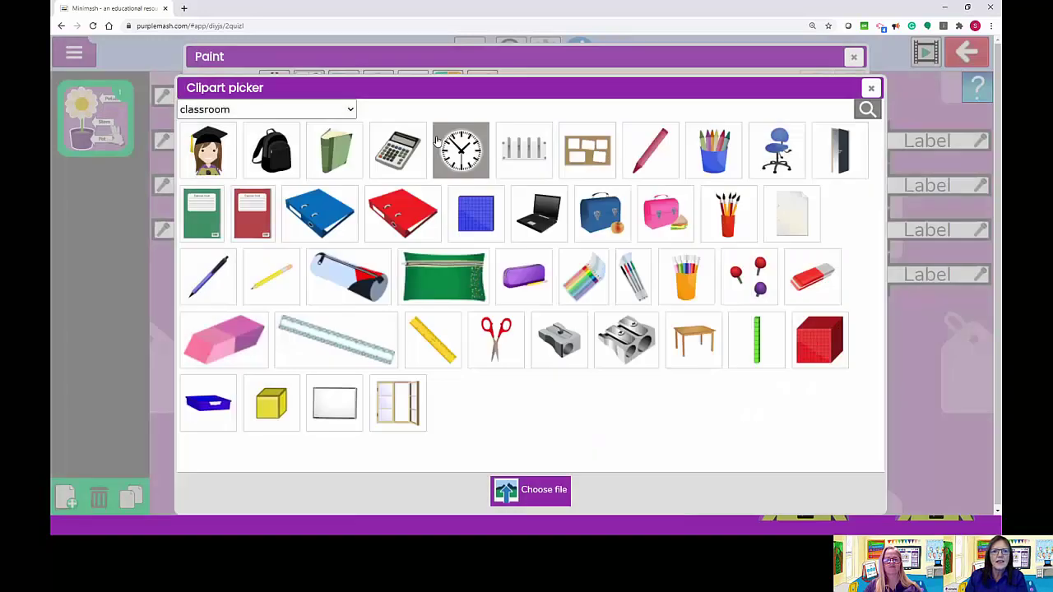
Insert the dog photo 000001 Mia.jpg from the computer's Pictures folder as the question picture, enlarge it slightly and reposition it
{"action": "left_click", "coordinate": [536, 490]}
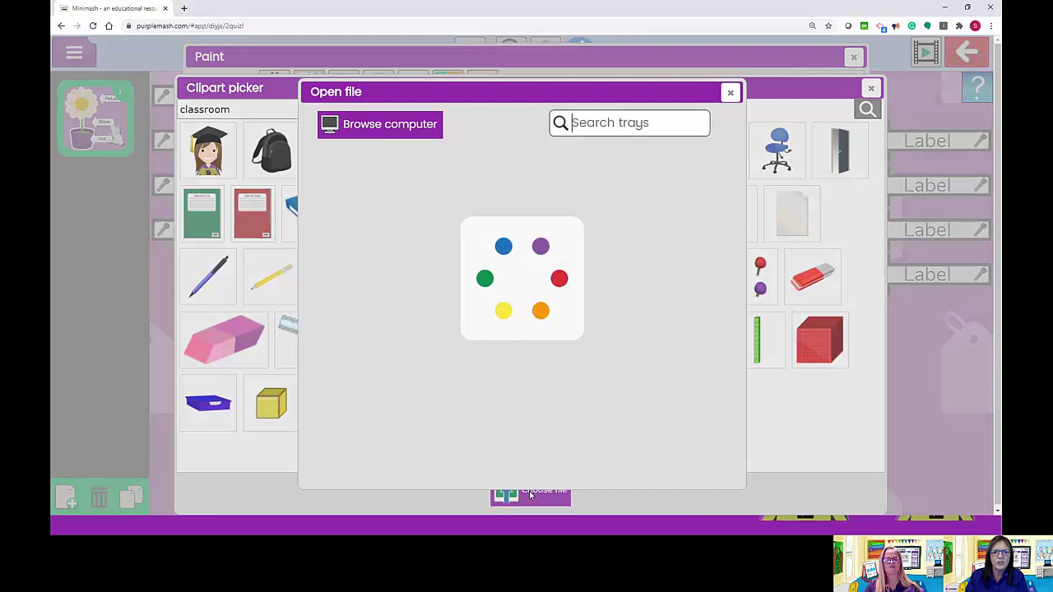
{"action": "left_click", "coordinate": [356, 124]}
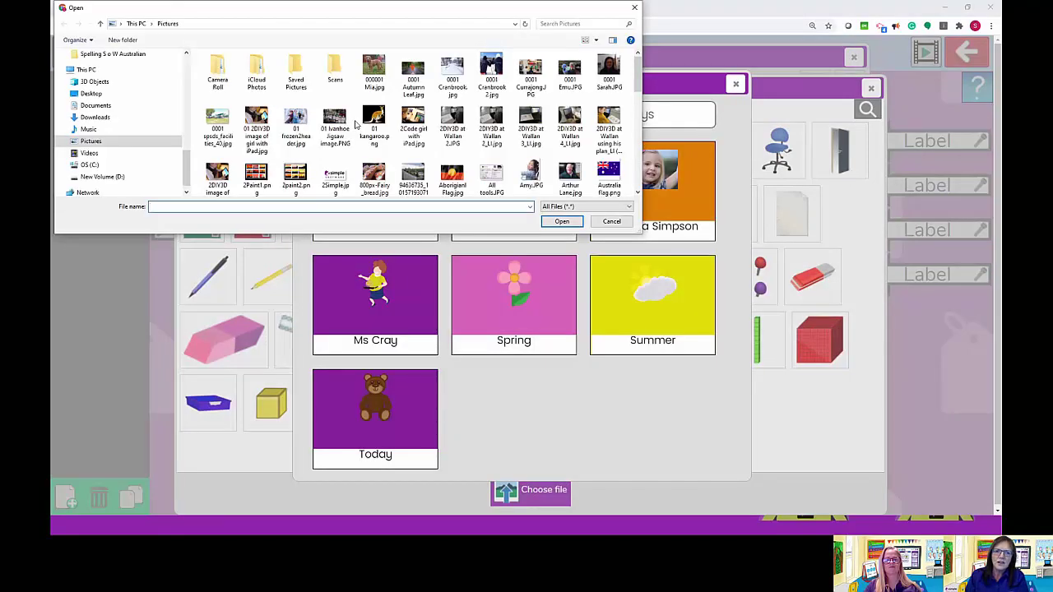
{"action": "left_click", "coordinate": [374, 69]}
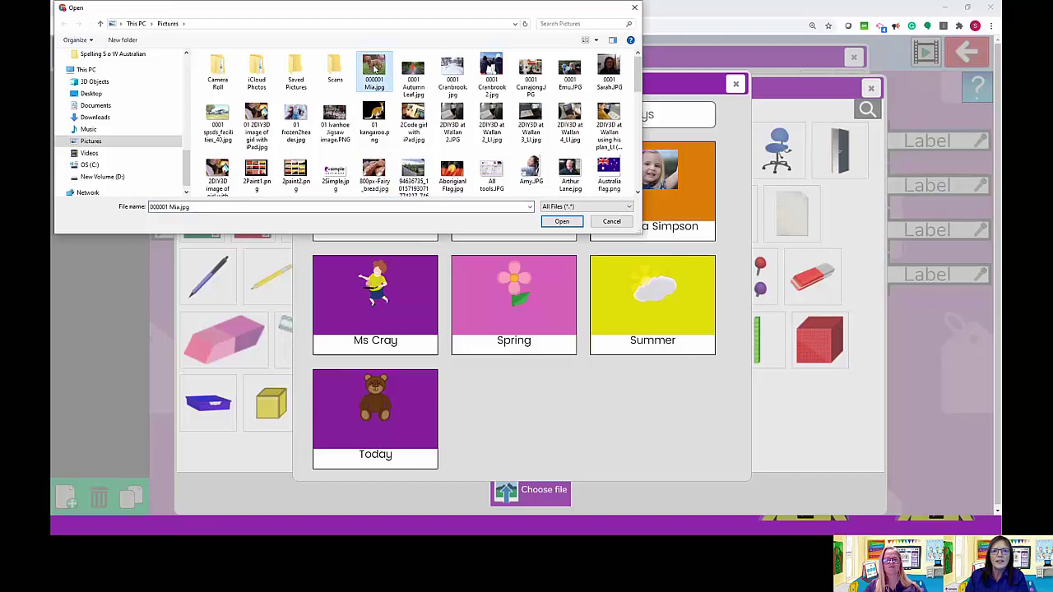
{"action": "left_click", "coordinate": [570, 223]}
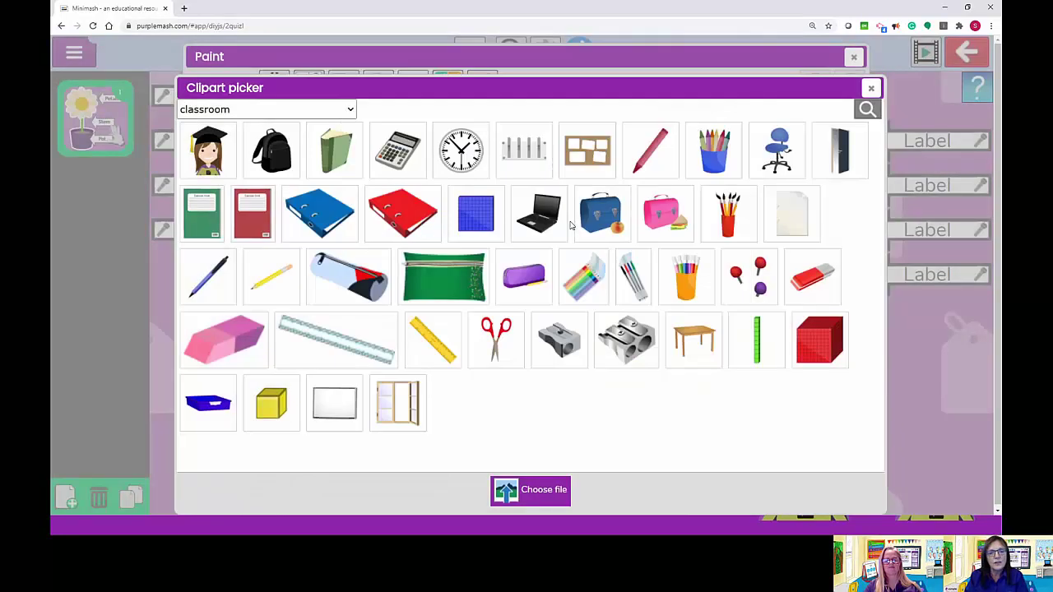
{"action": "left_click", "coordinate": [570, 226]}
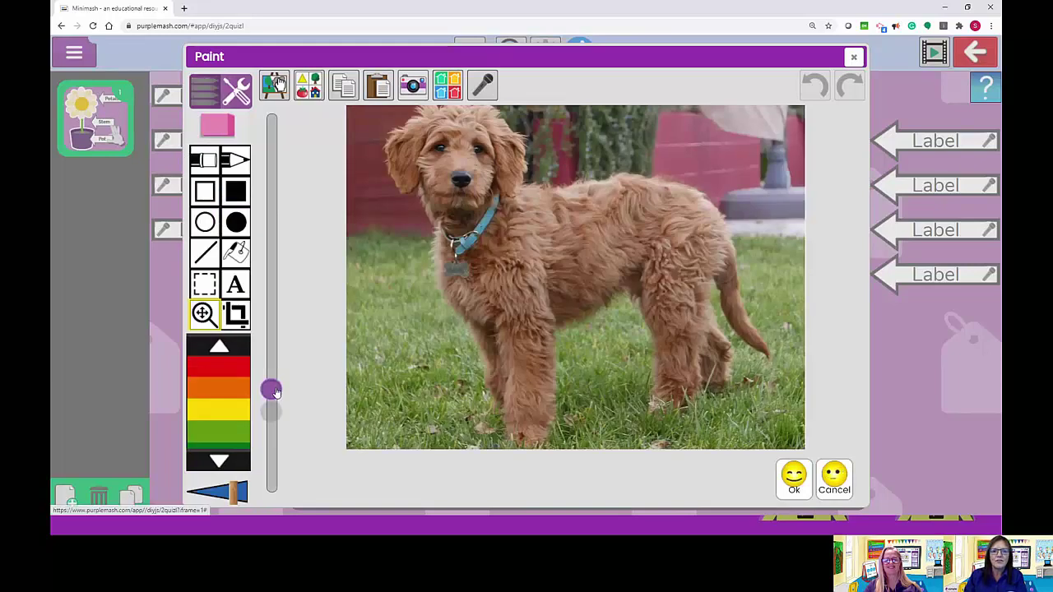
{"action": "left_click_drag", "start_coordinate": [274, 391], "coordinate": [272, 382]}
{"action": "left_click_drag", "start_coordinate": [504, 322], "coordinate": [538, 305]}
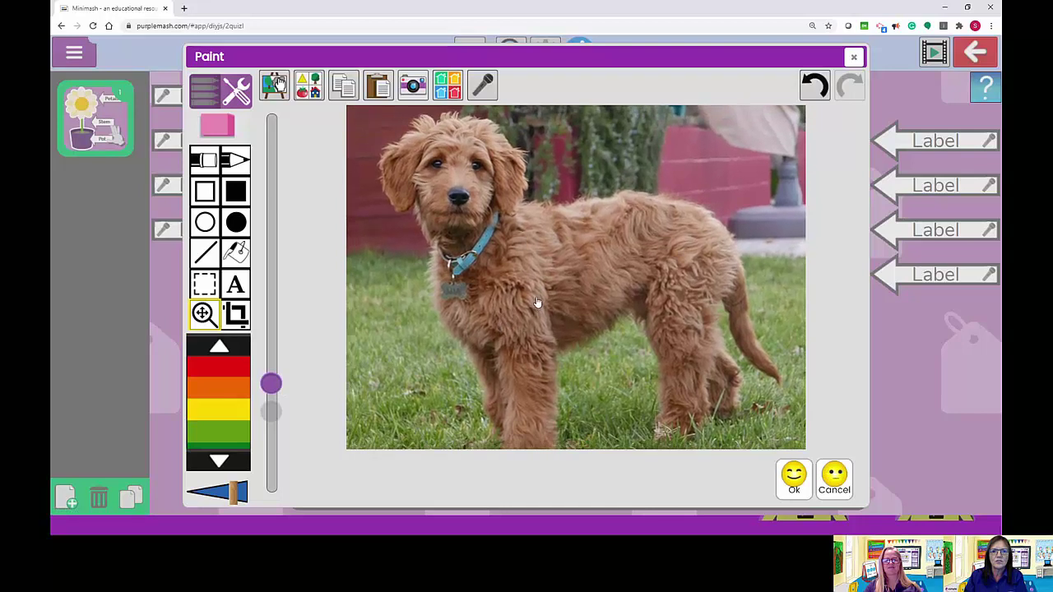
Record a spoken sound of about 4 seconds for the dog picture and accept the finished picture into the question
{"action": "left_click", "coordinate": [485, 86]}
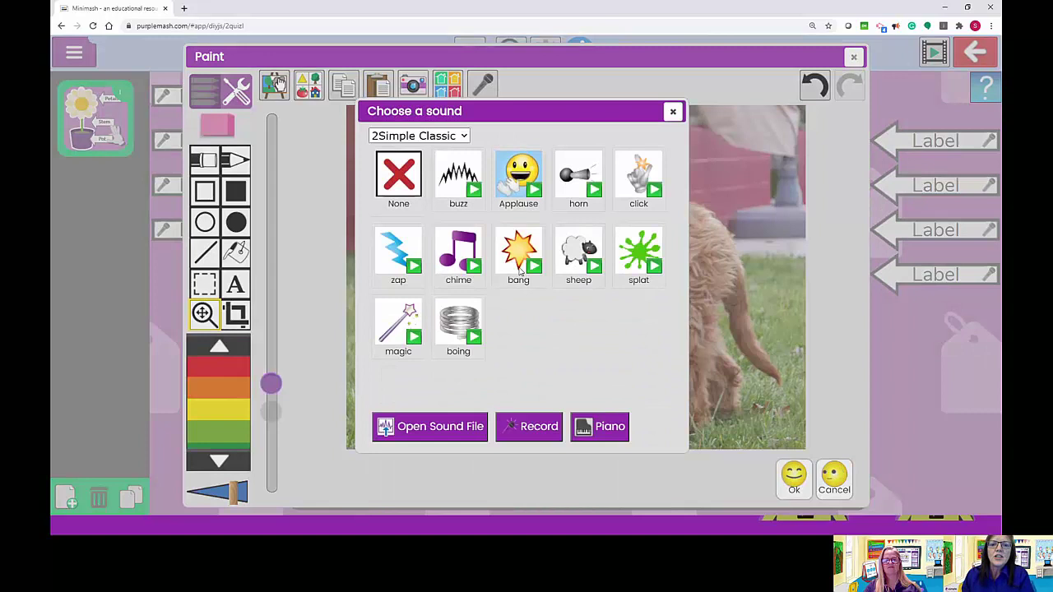
{"action": "left_click", "coordinate": [528, 428]}
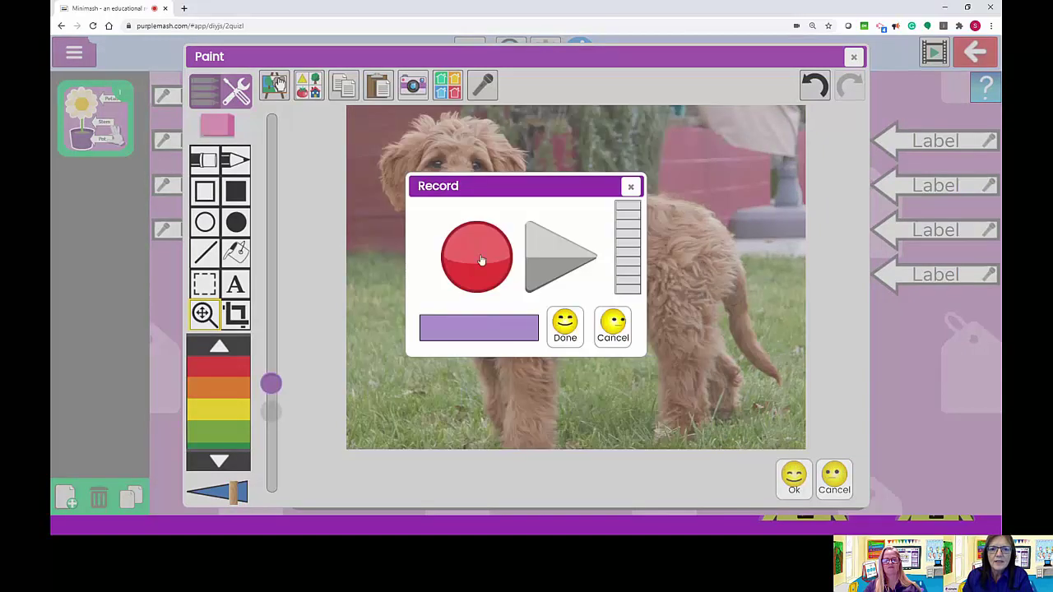
{"action": "left_click", "coordinate": [477, 258]}
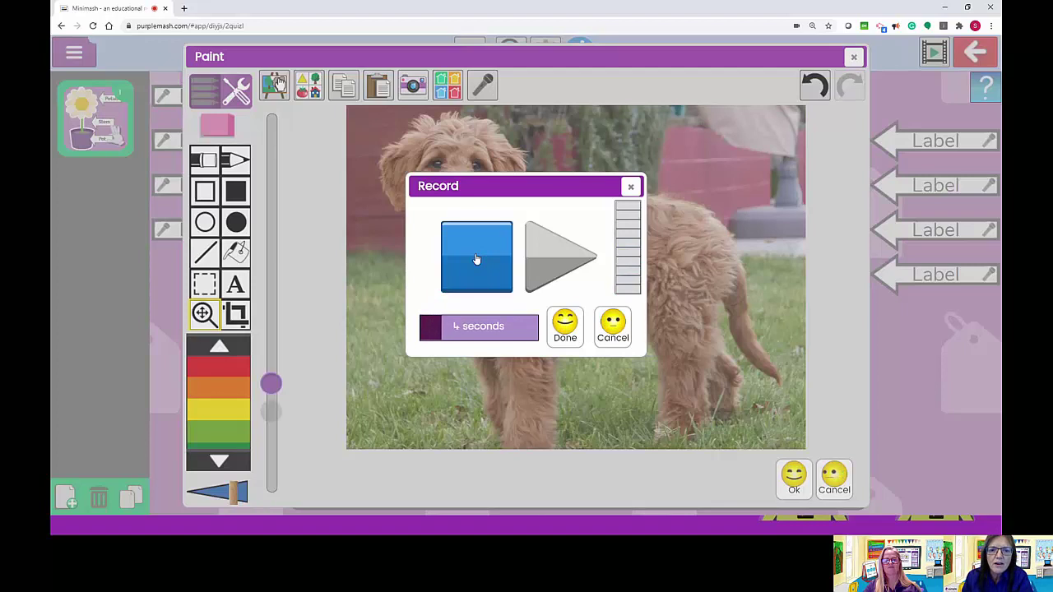
{"action": "left_click", "coordinate": [476, 258]}
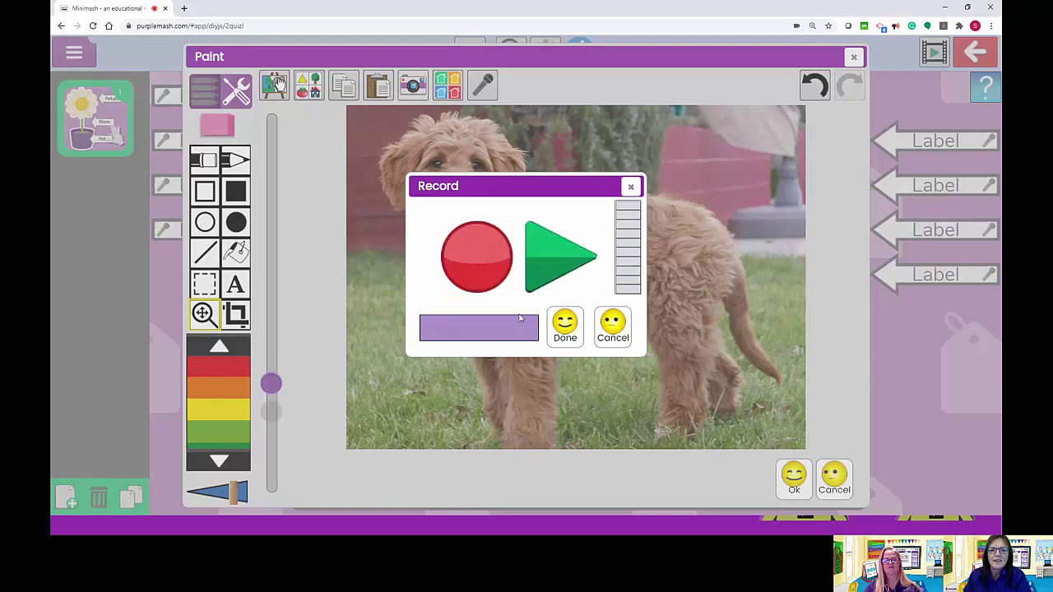
{"action": "left_click", "coordinate": [562, 328]}
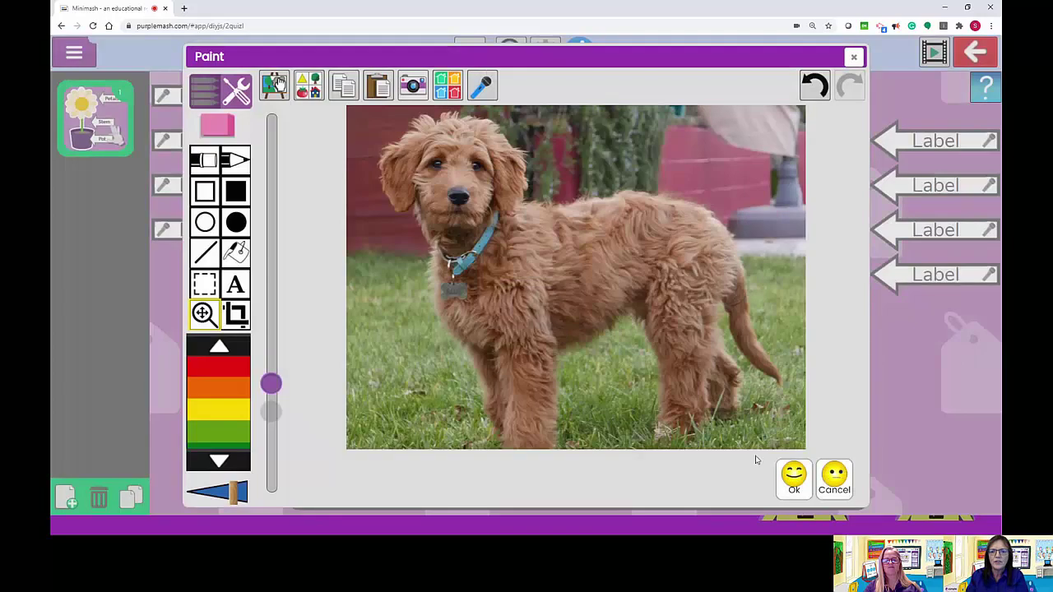
{"action": "left_click", "coordinate": [795, 483]}
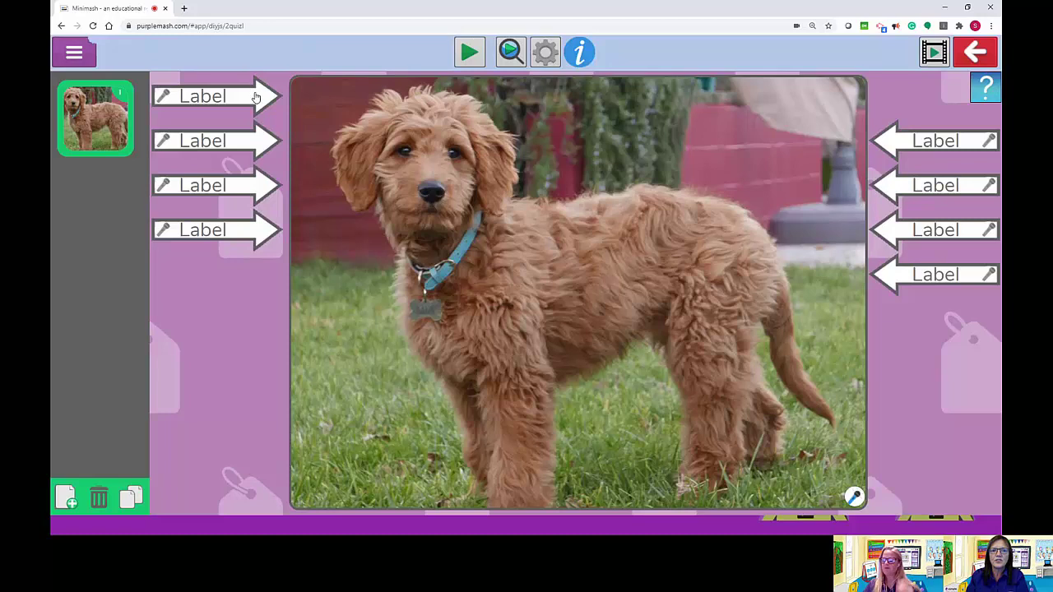
Enter ears on the first label, record a spoken sound for it, and place its arrow pointing at the dog's ear
{"action": "left_click", "coordinate": [213, 95]}
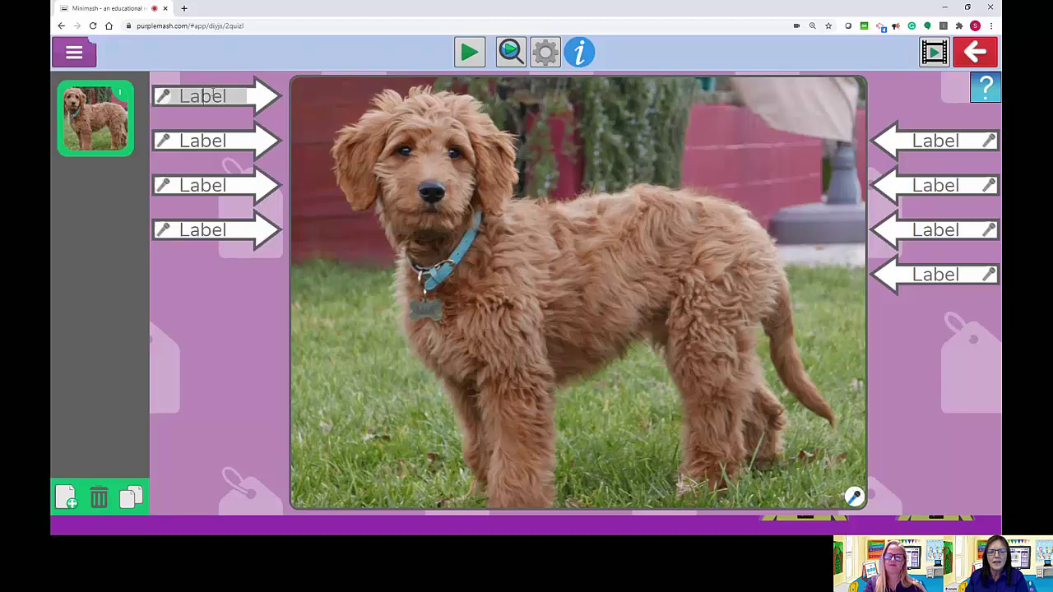
{"action": "type", "text": "ears"}
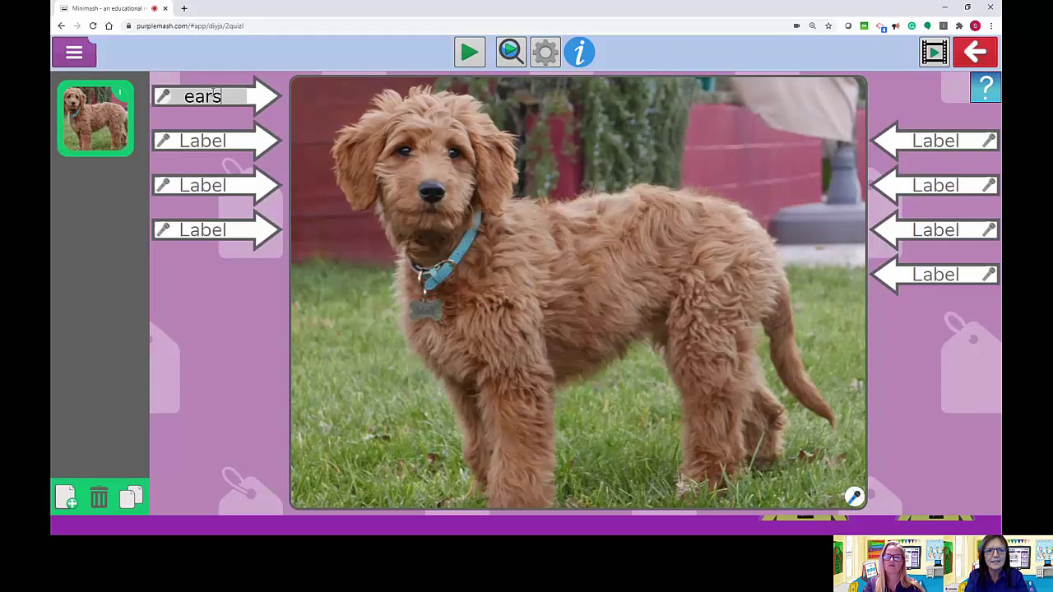
{"action": "left_click", "coordinate": [162, 98]}
{"action": "left_click", "coordinate": [162, 99]}
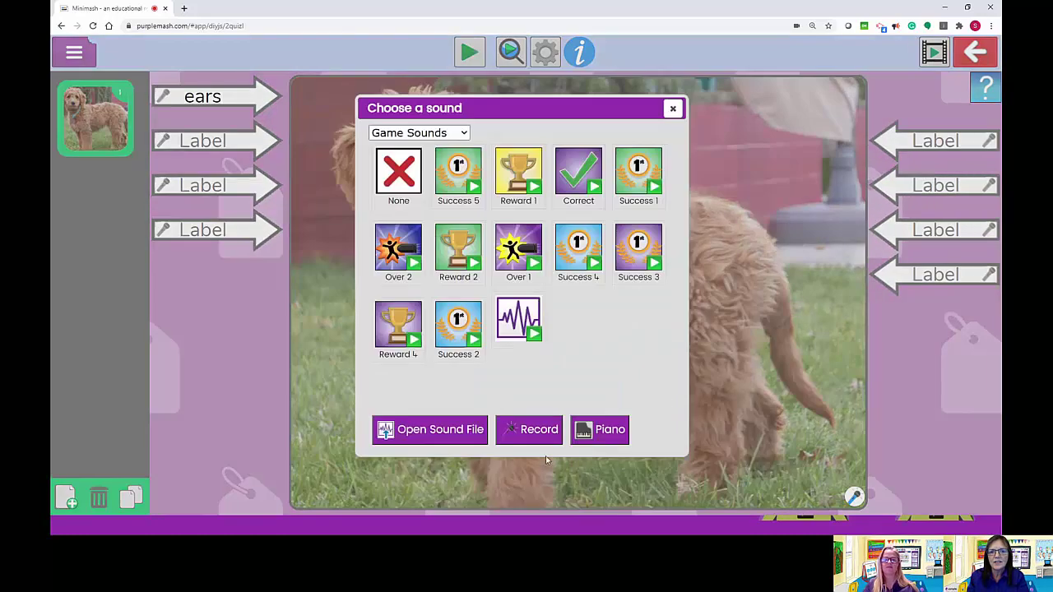
{"action": "left_click", "coordinate": [535, 429]}
{"action": "left_click", "coordinate": [462, 259]}
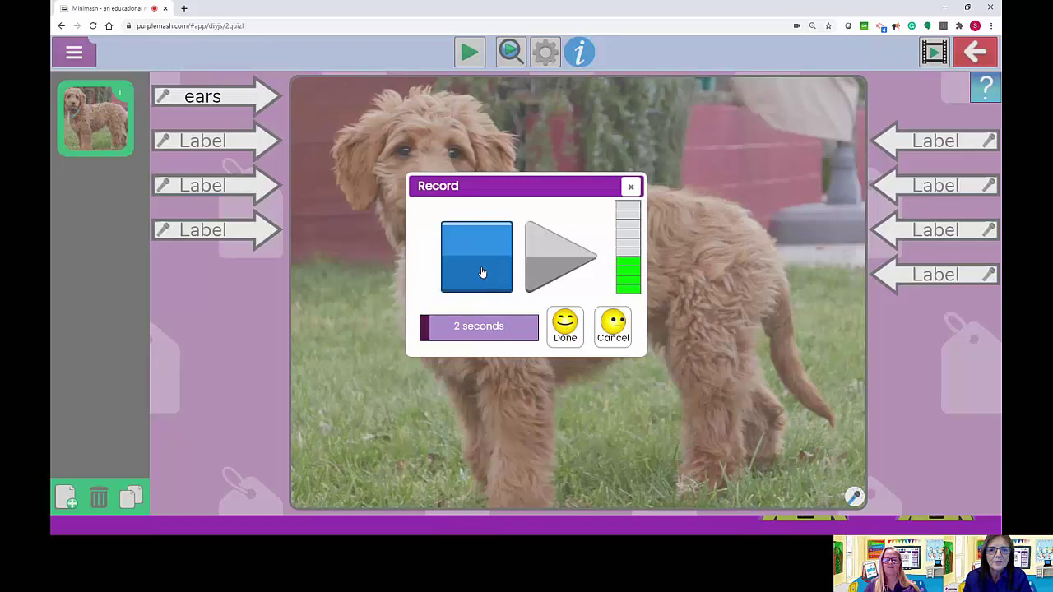
{"action": "left_click", "coordinate": [483, 277]}
{"action": "left_click", "coordinate": [566, 326]}
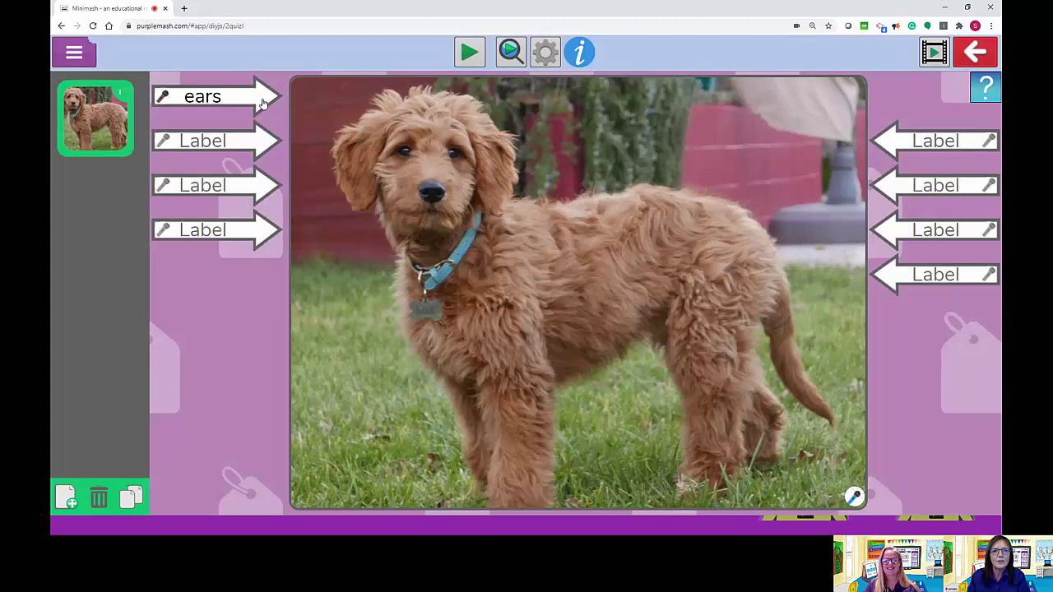
{"action": "left_click_drag", "start_coordinate": [262, 102], "coordinate": [454, 126]}
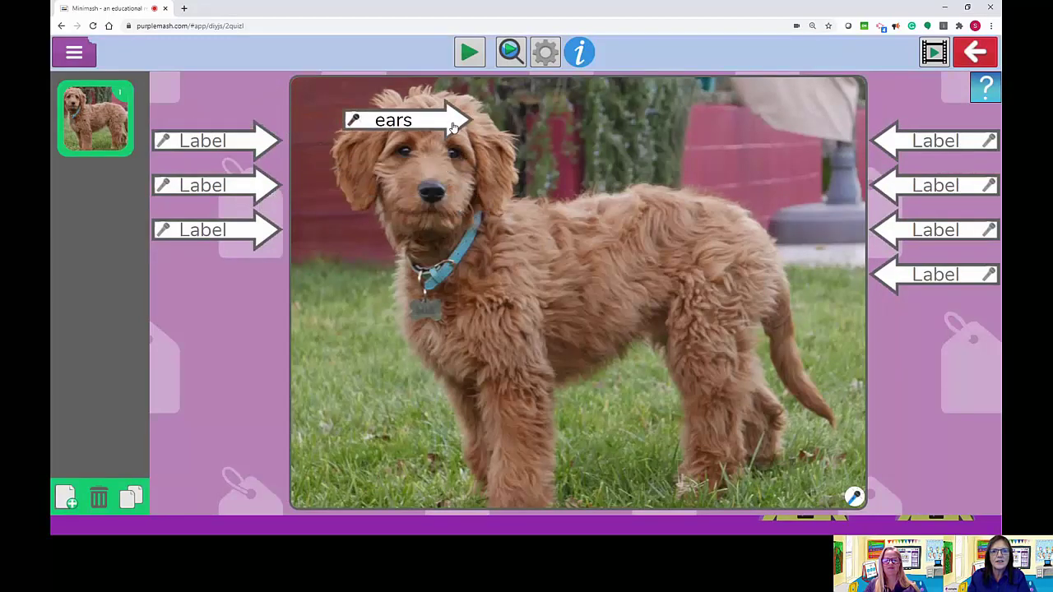
Add the labels eyes and nose and place their arrows pointing at the dog's eye and nose
{"action": "left_click", "coordinate": [215, 144]}
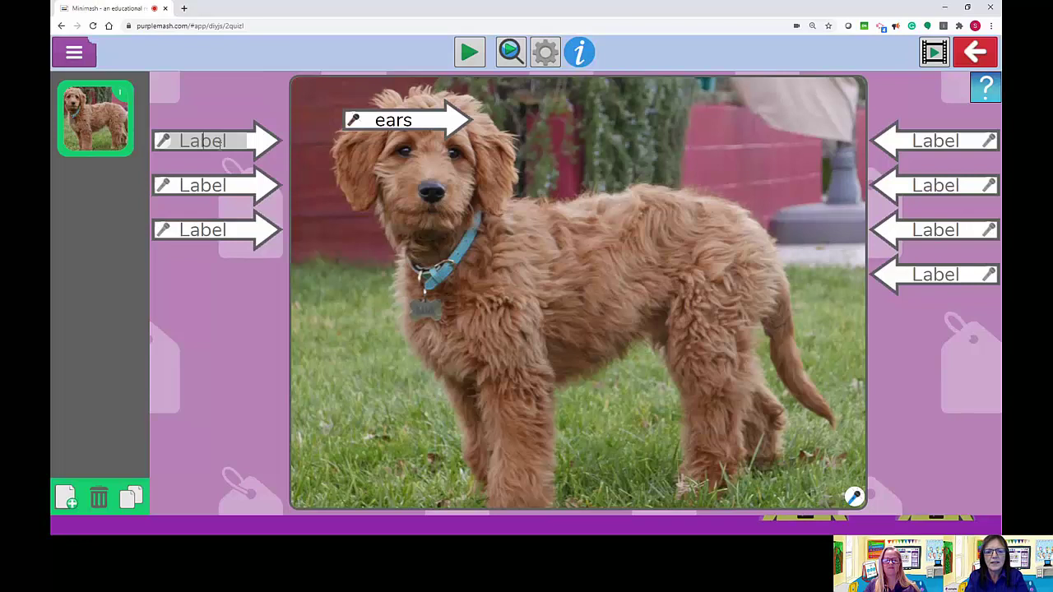
{"action": "type", "text": "eyes"}
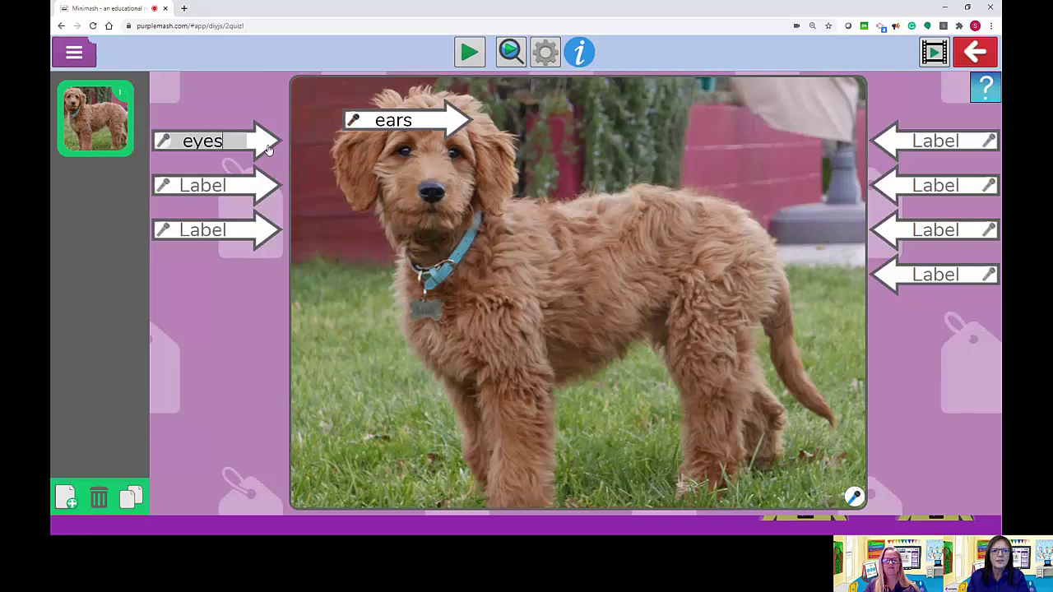
{"action": "left_click_drag", "start_coordinate": [273, 147], "coordinate": [381, 165]}
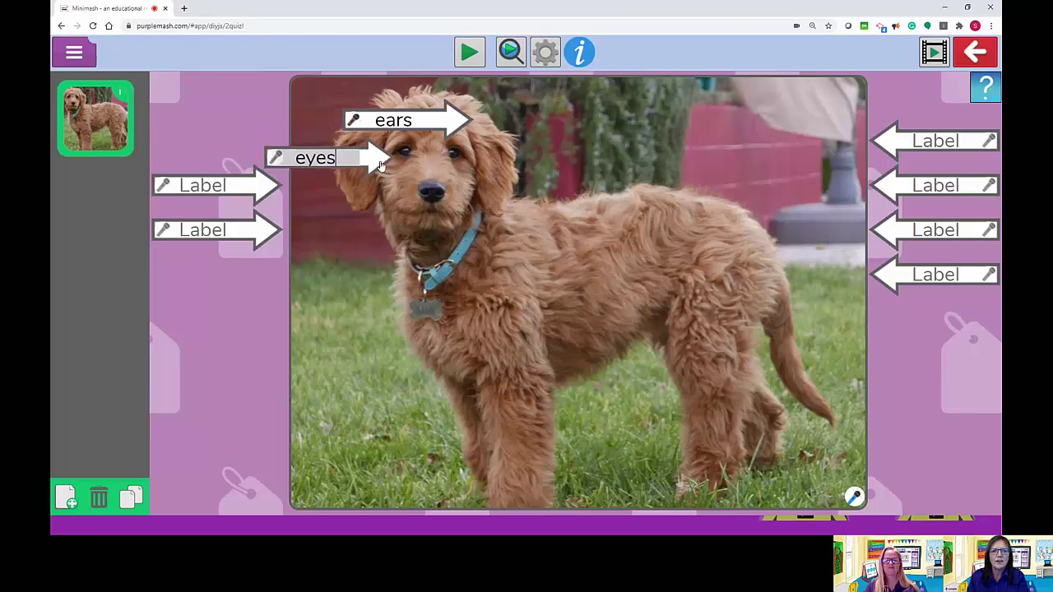
{"action": "left_click", "coordinate": [232, 185]}
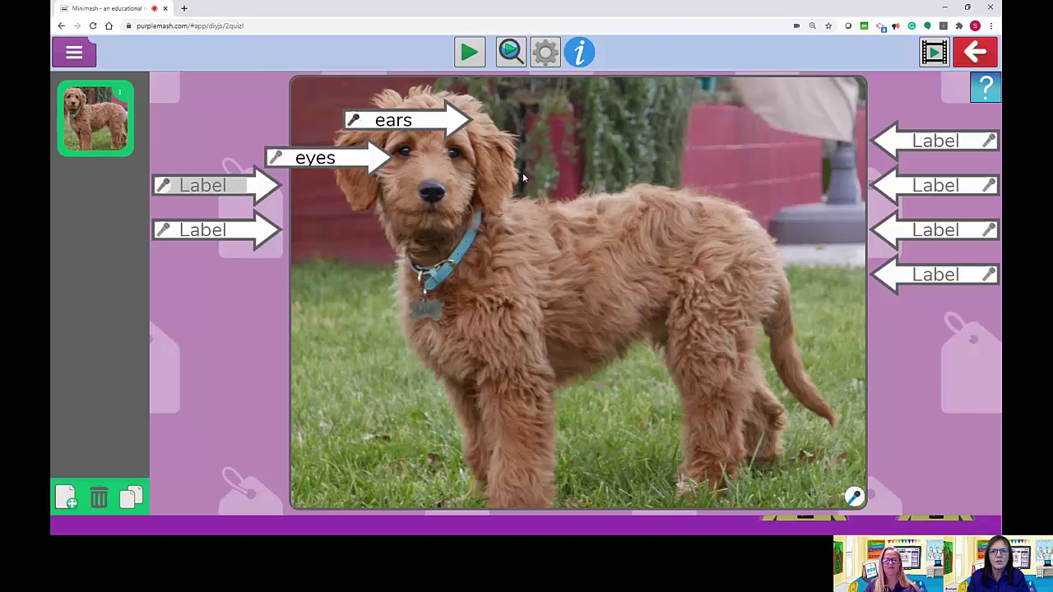
{"action": "left_click", "coordinate": [933, 142]}
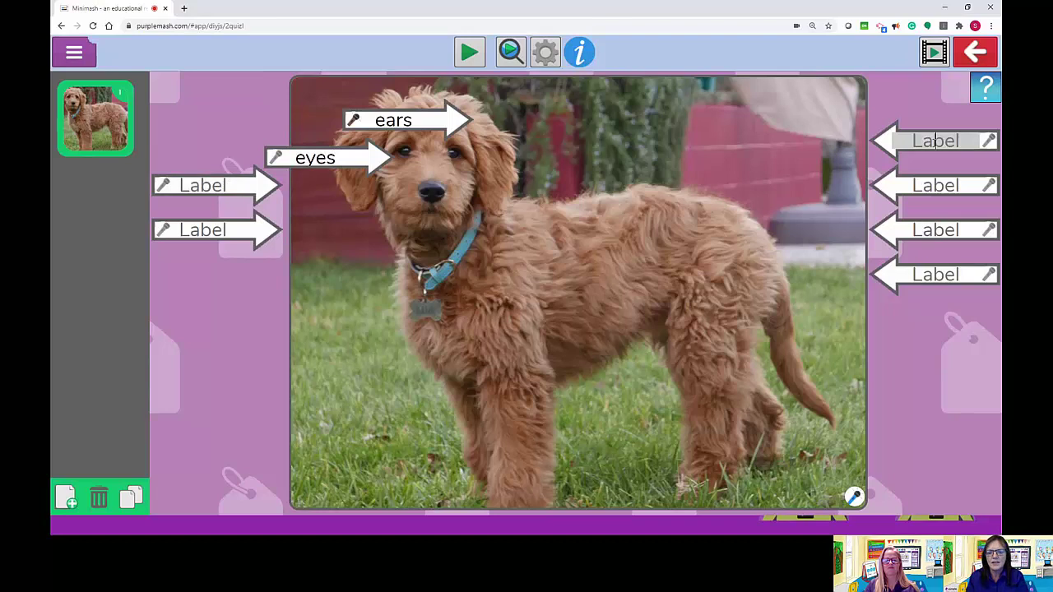
{"action": "type", "text": "nose"}
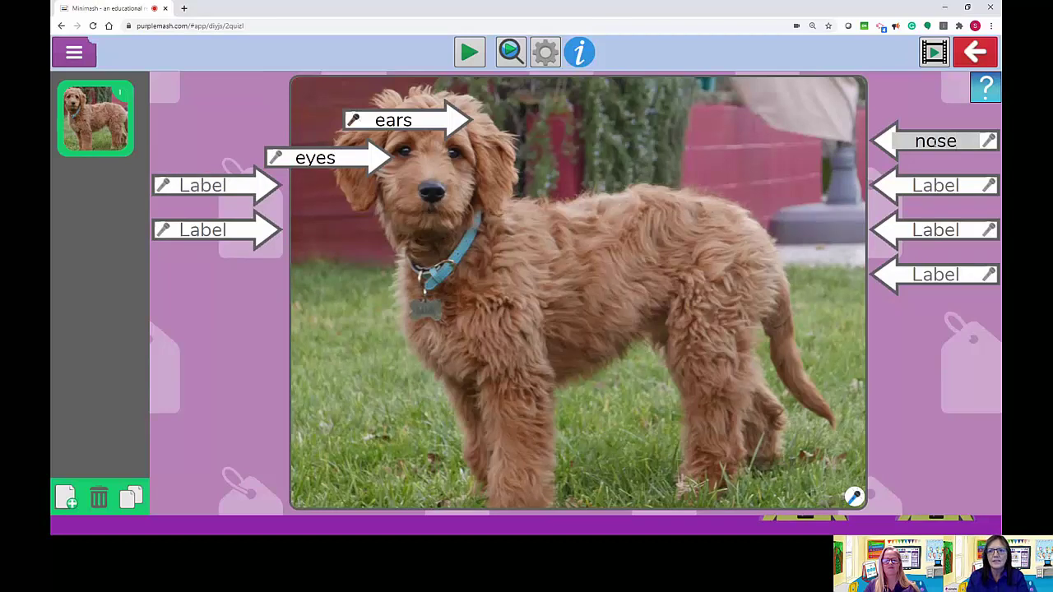
{"action": "left_click_drag", "start_coordinate": [886, 144], "coordinate": [466, 192]}
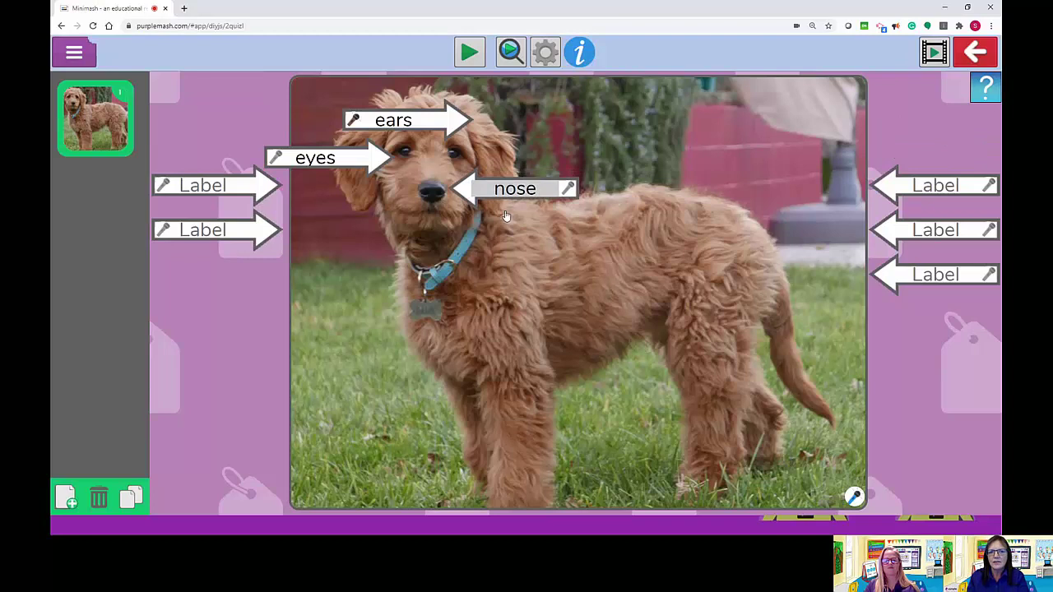
Add the label tail and place its arrow pointing at the dog's tail
{"action": "left_click", "coordinate": [207, 186]}
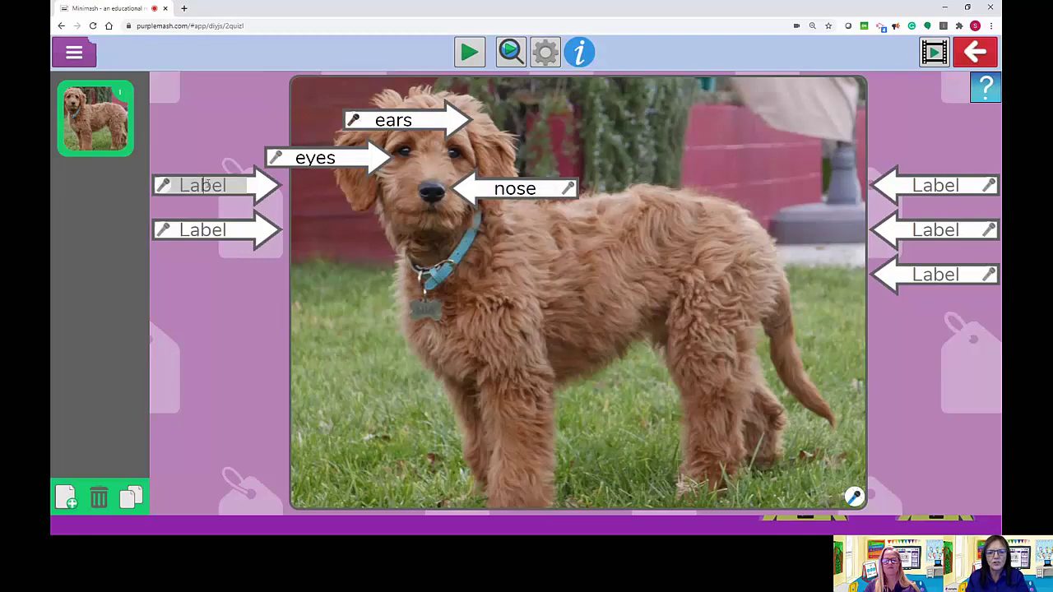
{"action": "type", "text": "tail"}
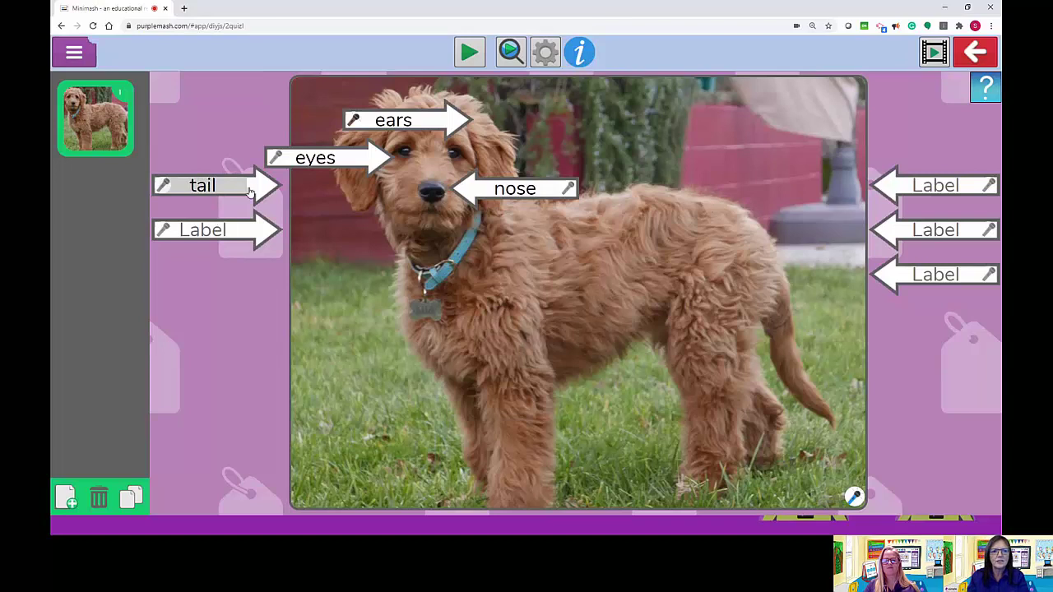
{"action": "left_click_drag", "start_coordinate": [250, 191], "coordinate": [751, 336]}
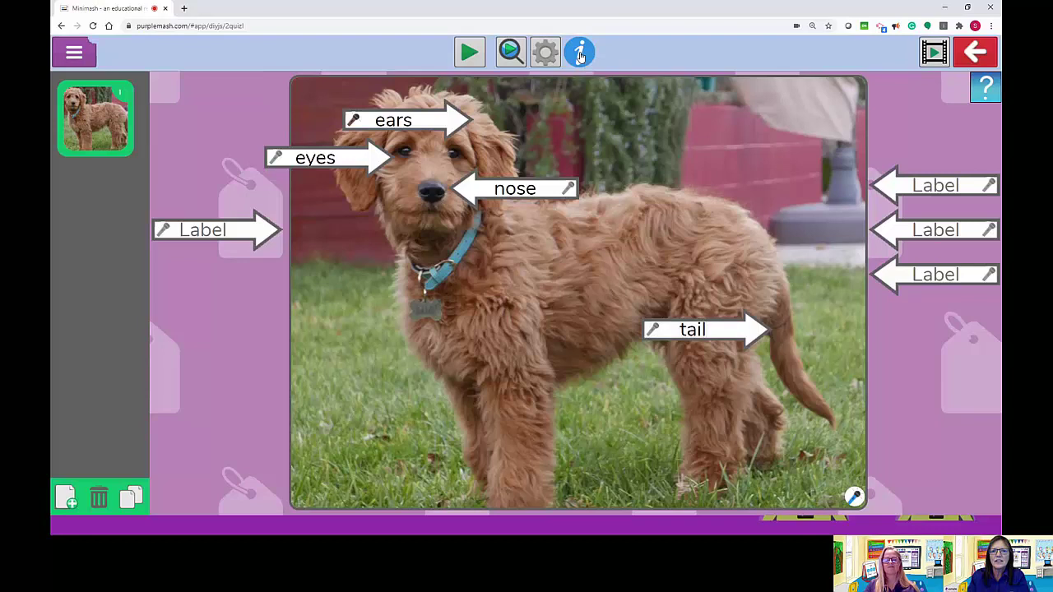
Title the quiz Label Mia in its information page and use the dog photo file as the cover picture
{"action": "left_click", "coordinate": [580, 54]}
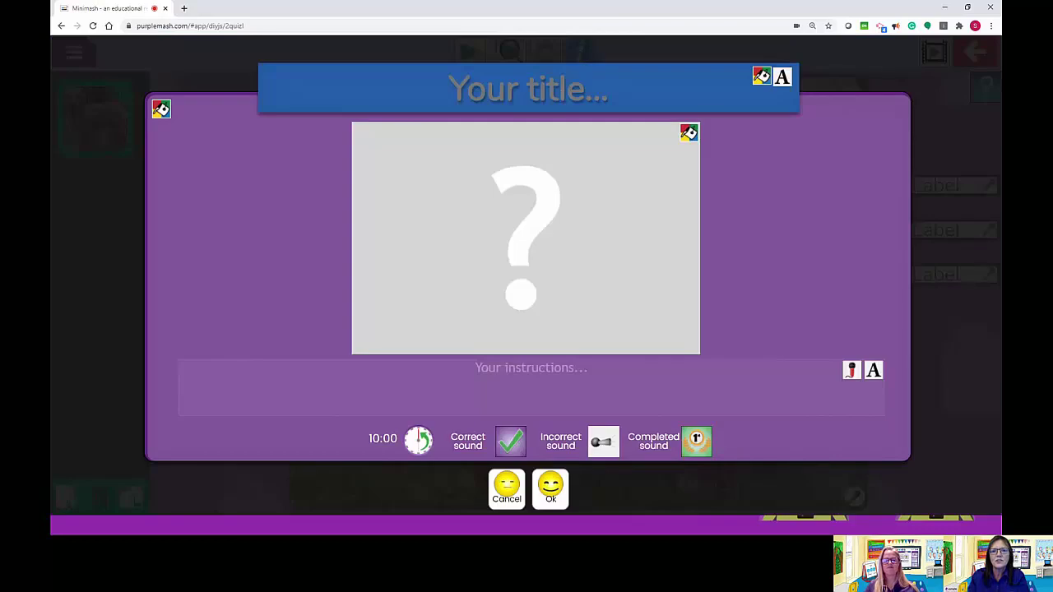
{"action": "left_click", "coordinate": [562, 93]}
{"action": "type", "text": "L"}
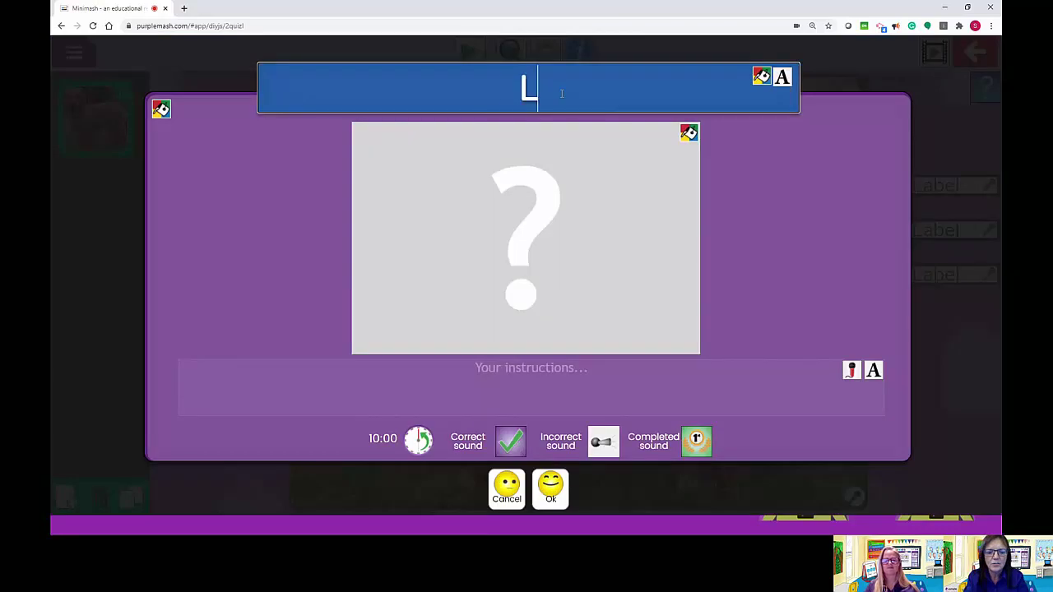
{"action": "type", "text": "abel Mia"}
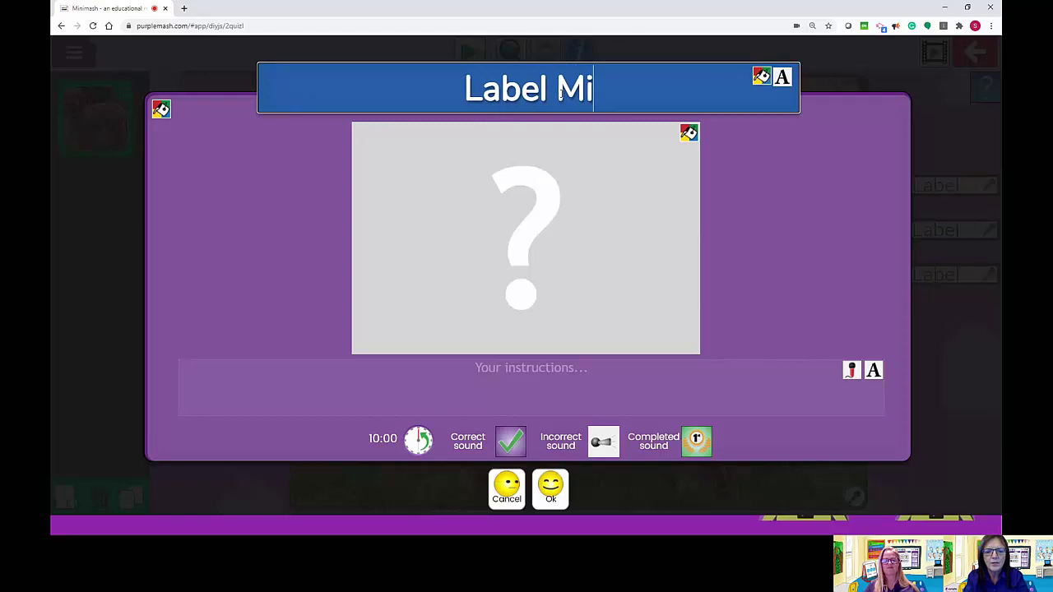
{"action": "left_click", "coordinate": [690, 133]}
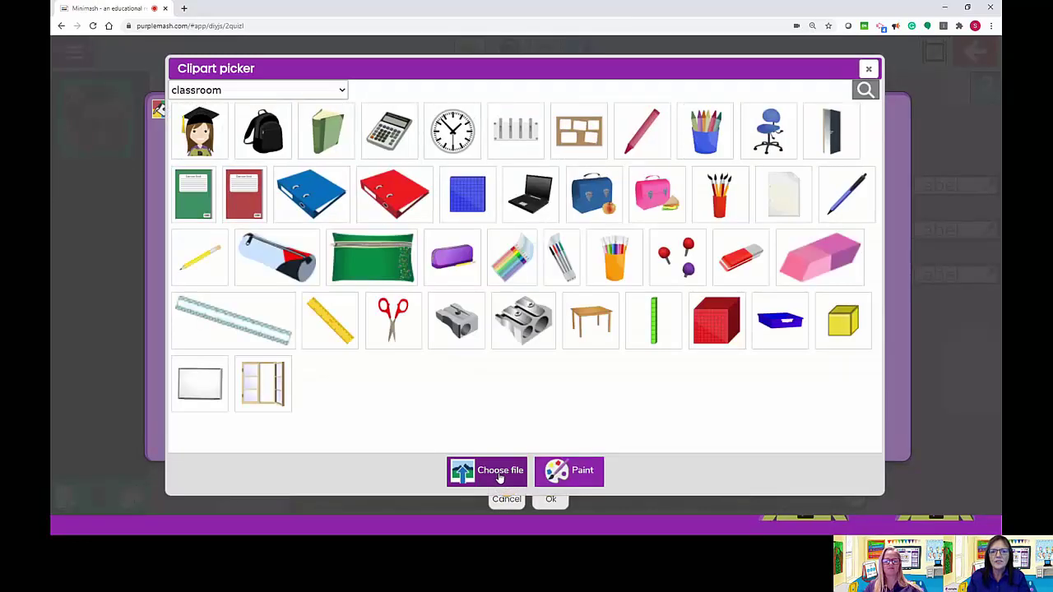
{"action": "left_click", "coordinate": [486, 471]}
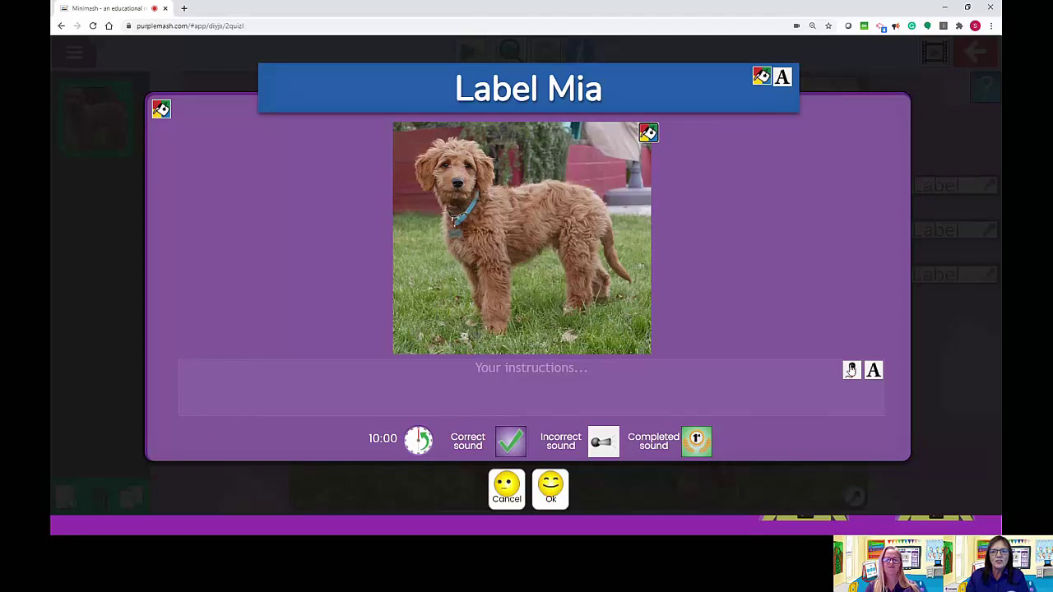
View the sound choices for the instructions without choosing one, and enter Label Mia as the quiz instructions
{"action": "left_click", "coordinate": [850, 370]}
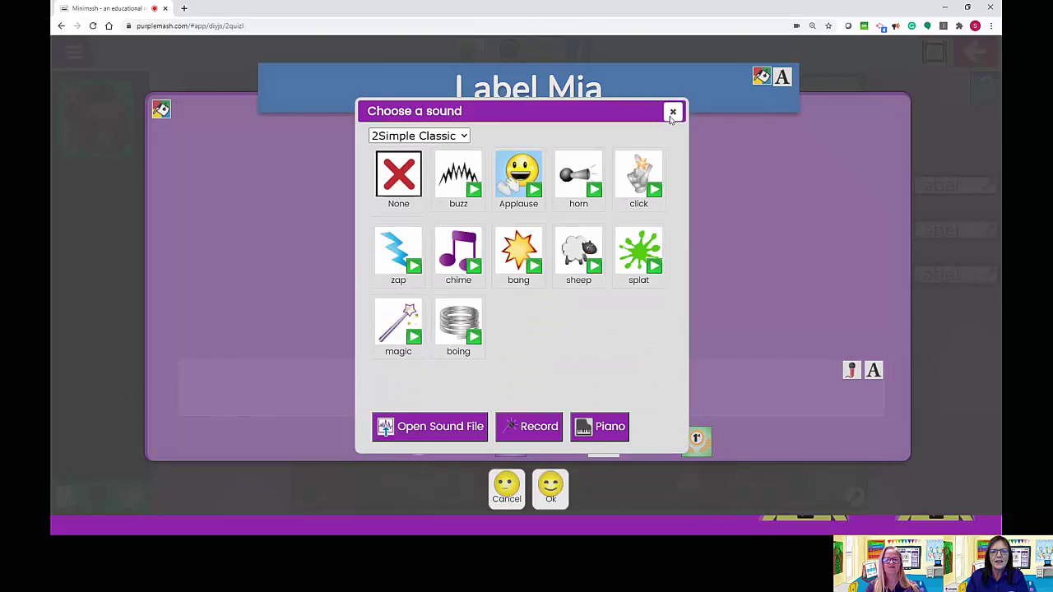
{"action": "left_click", "coordinate": [673, 113]}
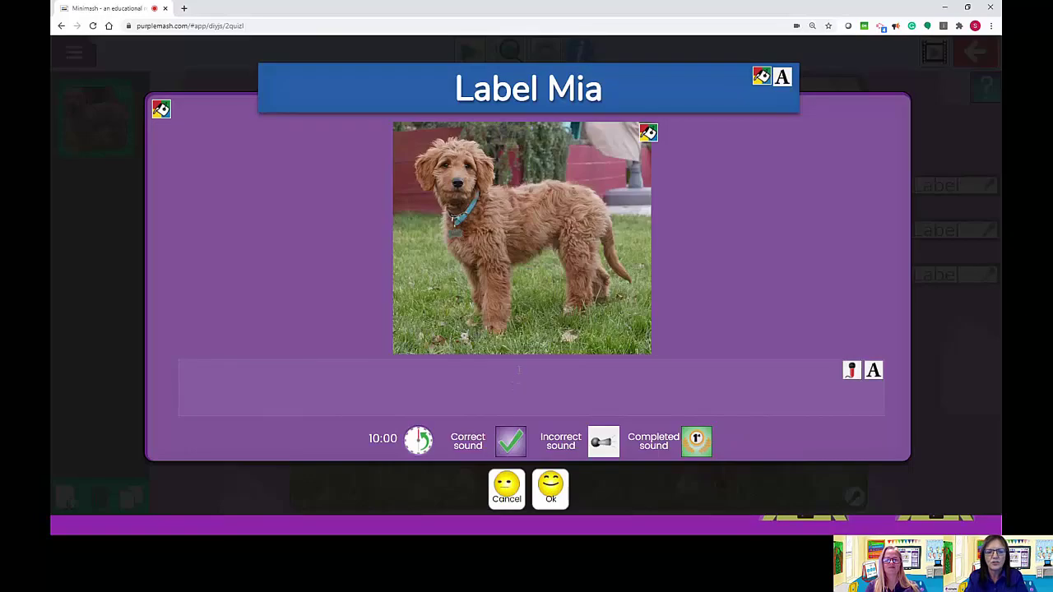
{"action": "type", "text": "bel Mia"}
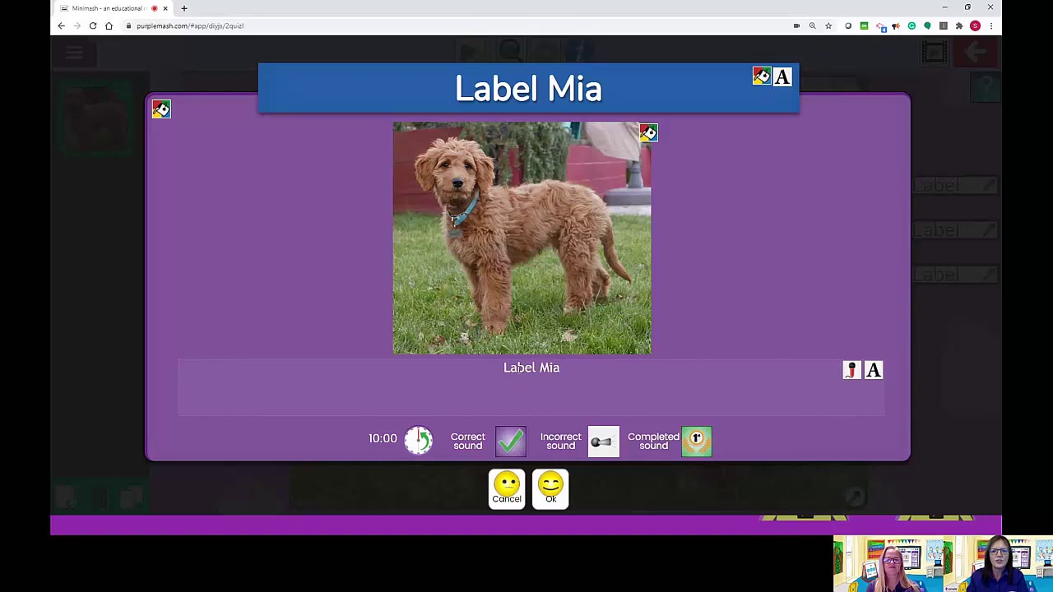
Set the quiz to have no time limit and save the quiz information
{"action": "left_click", "coordinate": [419, 442]}
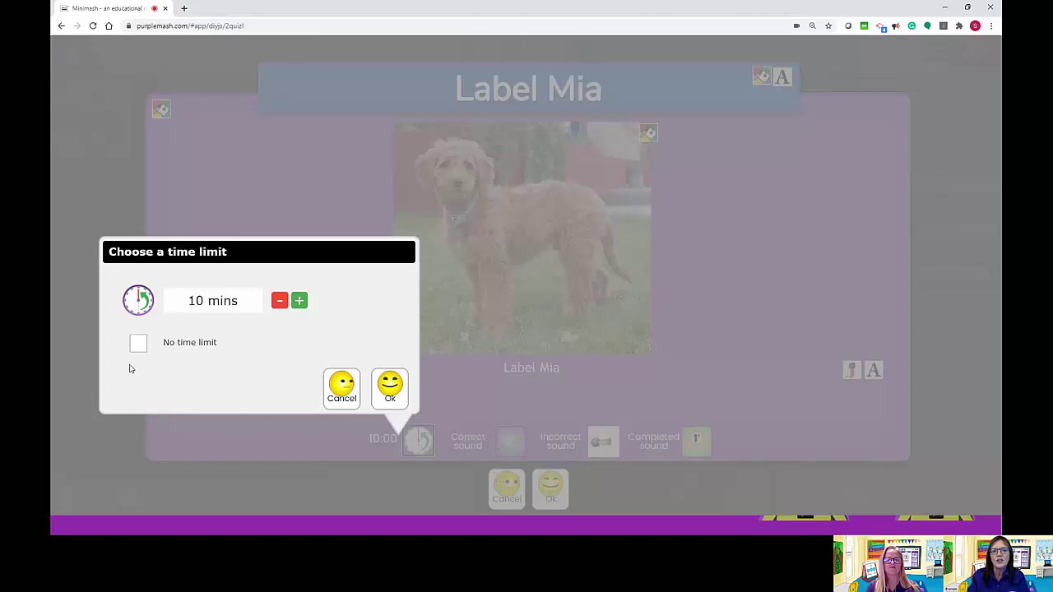
{"action": "left_click", "coordinate": [138, 343]}
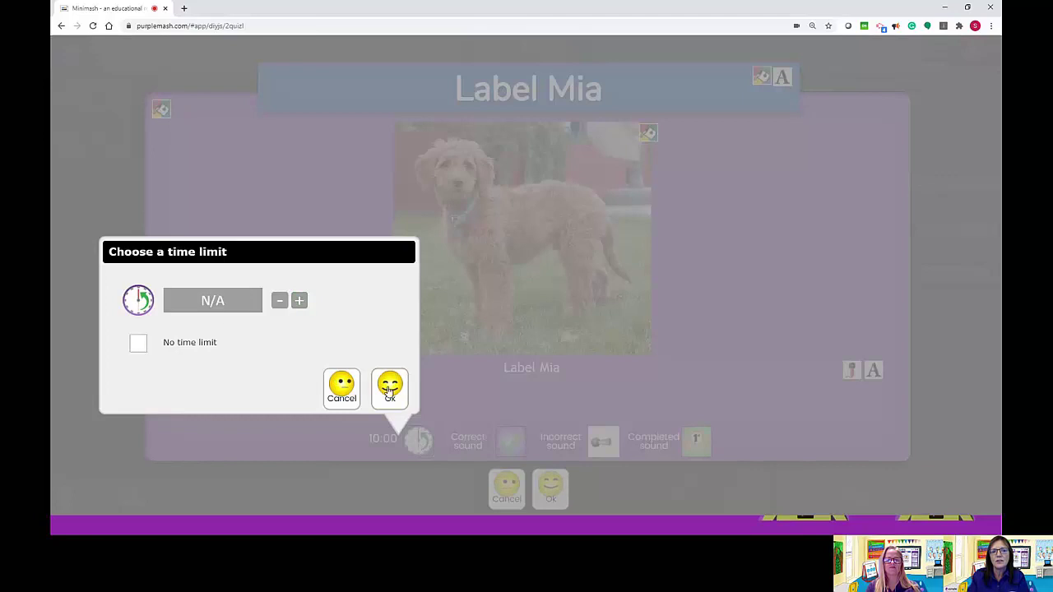
{"action": "left_click", "coordinate": [389, 386]}
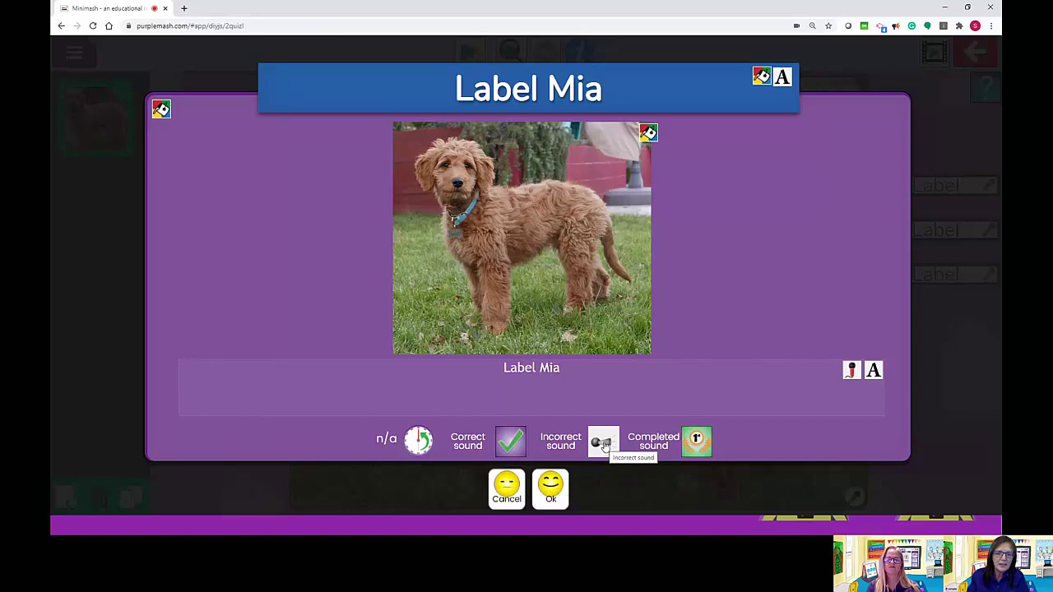
{"action": "left_click", "coordinate": [552, 485]}
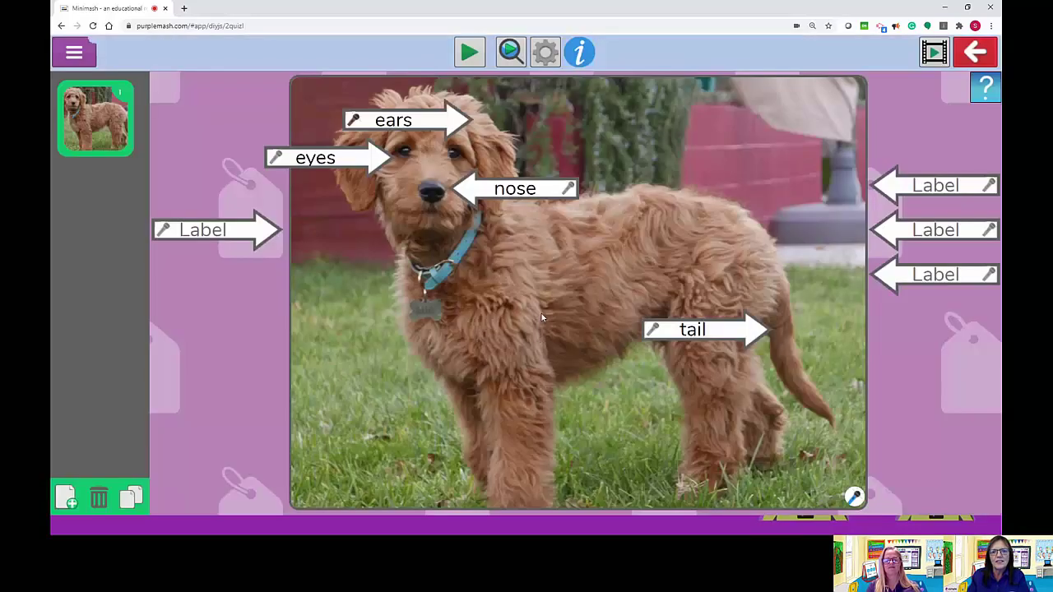
Preview the quiz, match tail, nose, eyes and ears to their arrows, check the answers and close the preview
{"action": "left_click", "coordinate": [476, 54]}
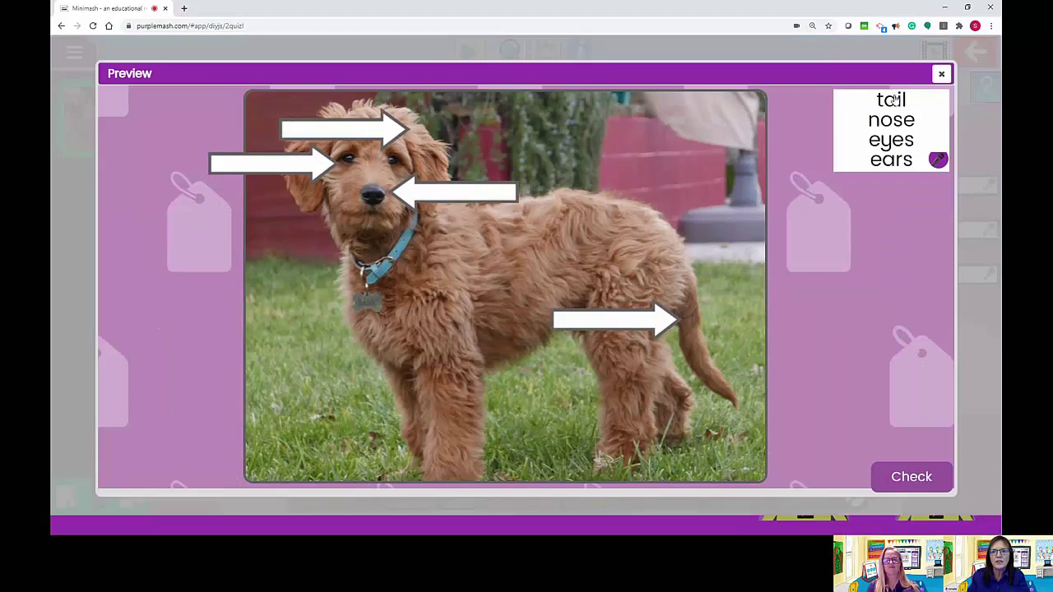
{"action": "left_click_drag", "start_coordinate": [894, 100], "coordinate": [593, 319]}
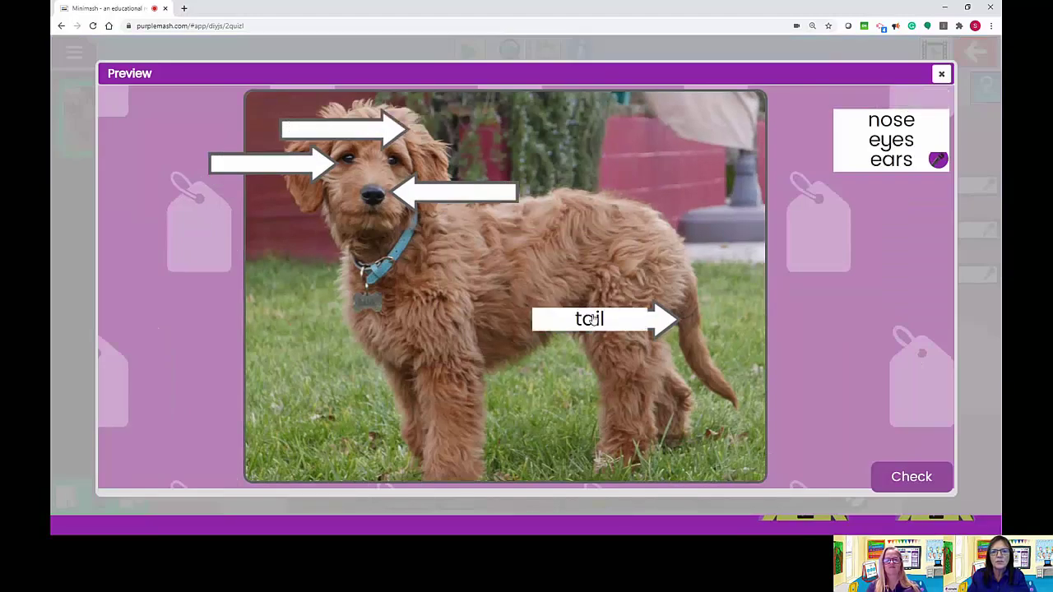
{"action": "left_click_drag", "start_coordinate": [918, 130], "coordinate": [489, 198]}
{"action": "left_click_drag", "start_coordinate": [908, 145], "coordinate": [265, 163]}
{"action": "left_click_drag", "start_coordinate": [879, 165], "coordinate": [327, 129]}
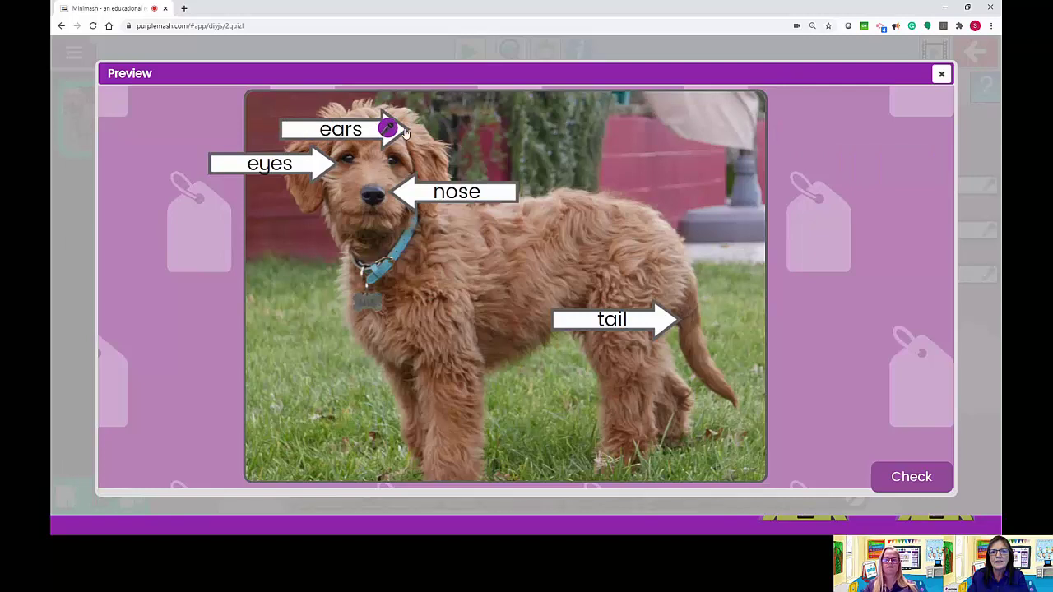
{"action": "left_click", "coordinate": [923, 478]}
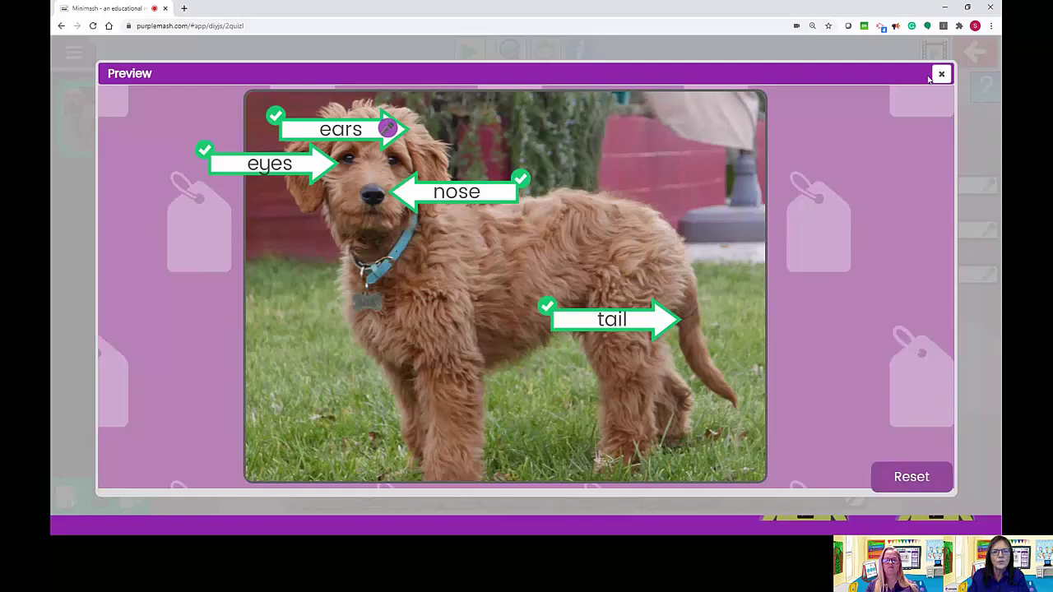
{"action": "left_click", "coordinate": [940, 75]}
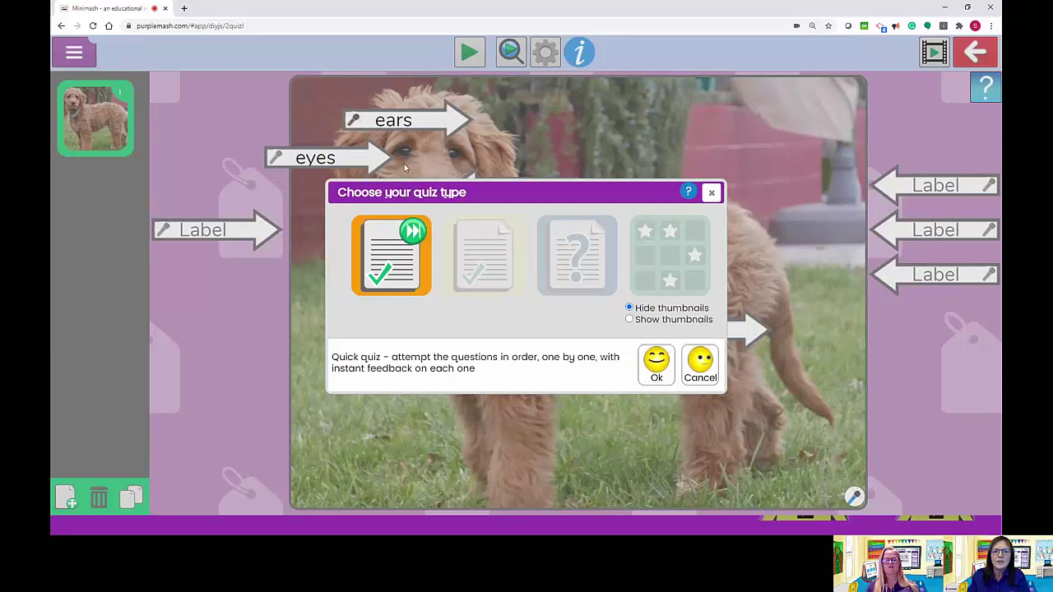
View the description of the Test quiz type and leave the quiz type choice without applying it
{"action": "left_click", "coordinate": [483, 259]}
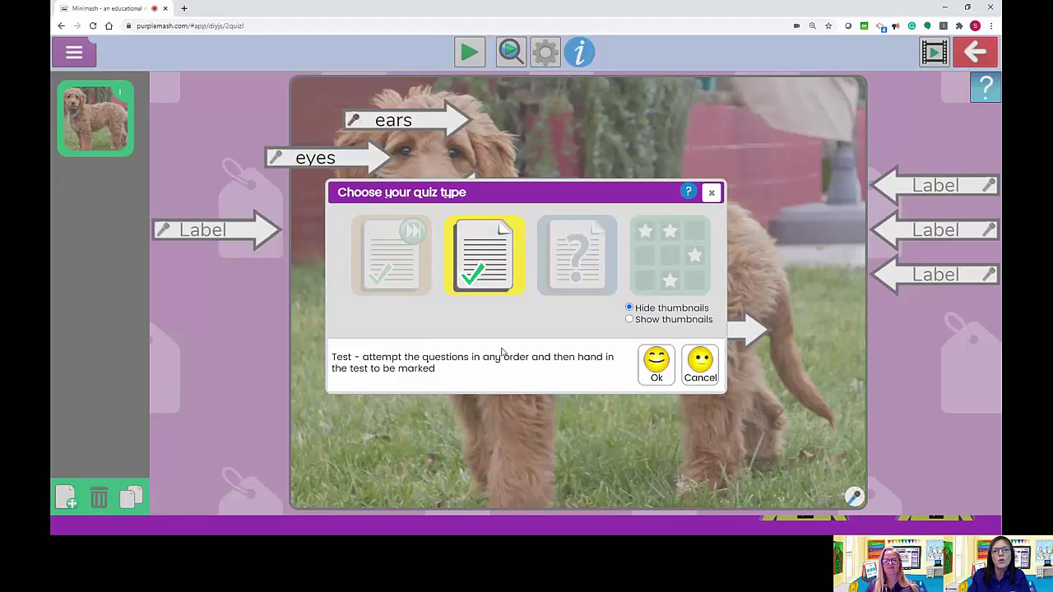
{"action": "left_click", "coordinate": [695, 370]}
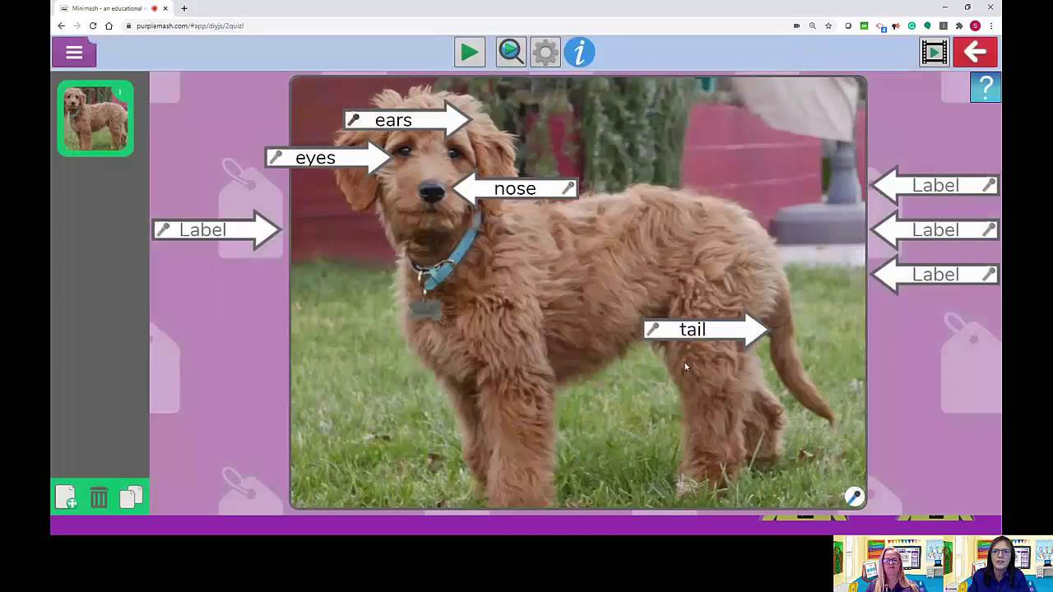
Save the quiz in the Today tray under the filename Labelling Quiz 2020-09-08
{"action": "left_click", "coordinate": [70, 56]}
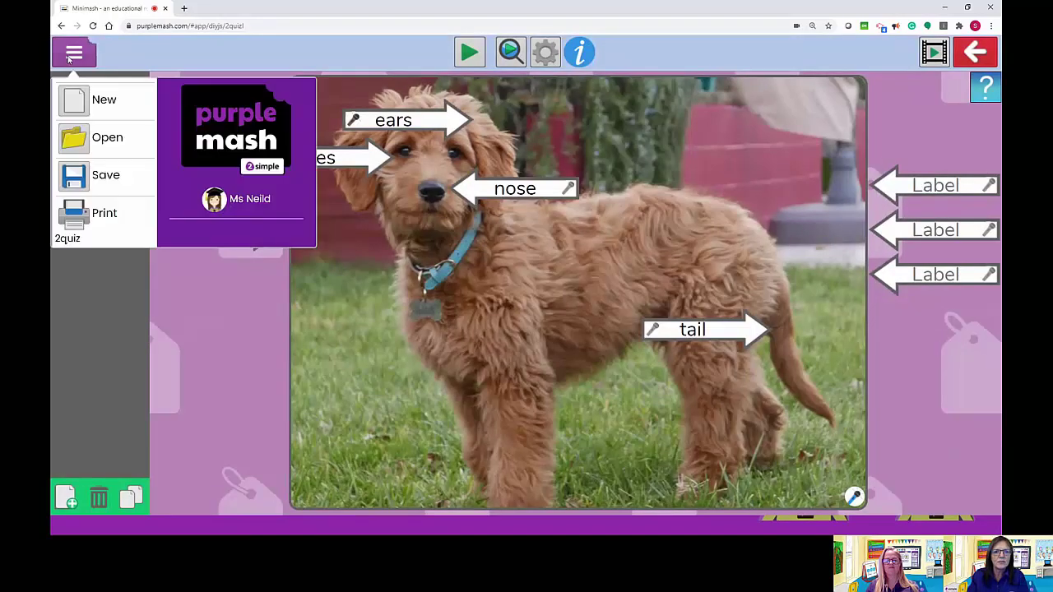
{"action": "left_click", "coordinate": [68, 173]}
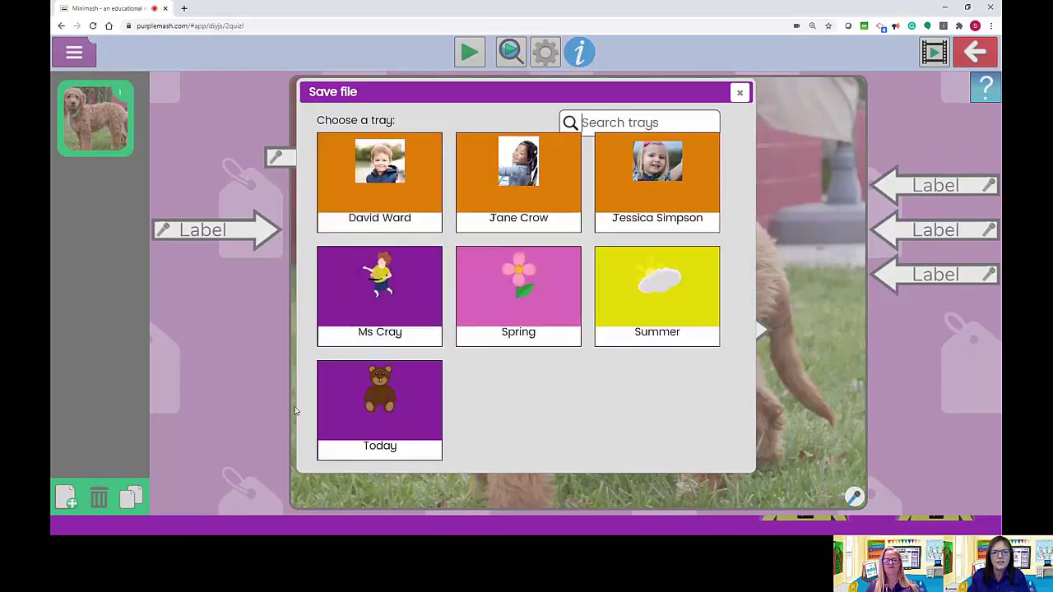
{"action": "left_click", "coordinate": [330, 387]}
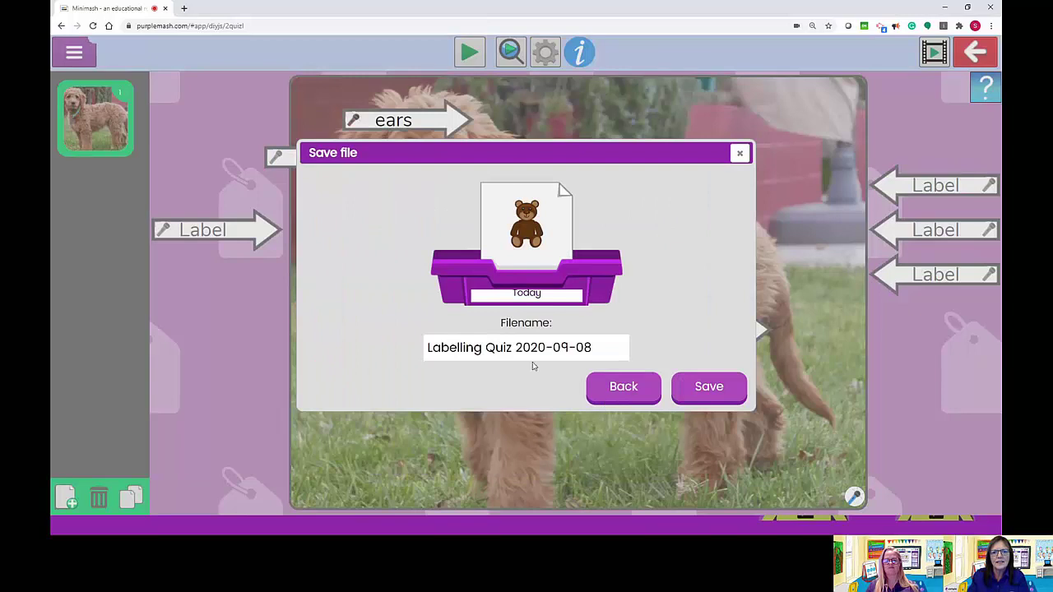
{"action": "left_click", "coordinate": [712, 390]}
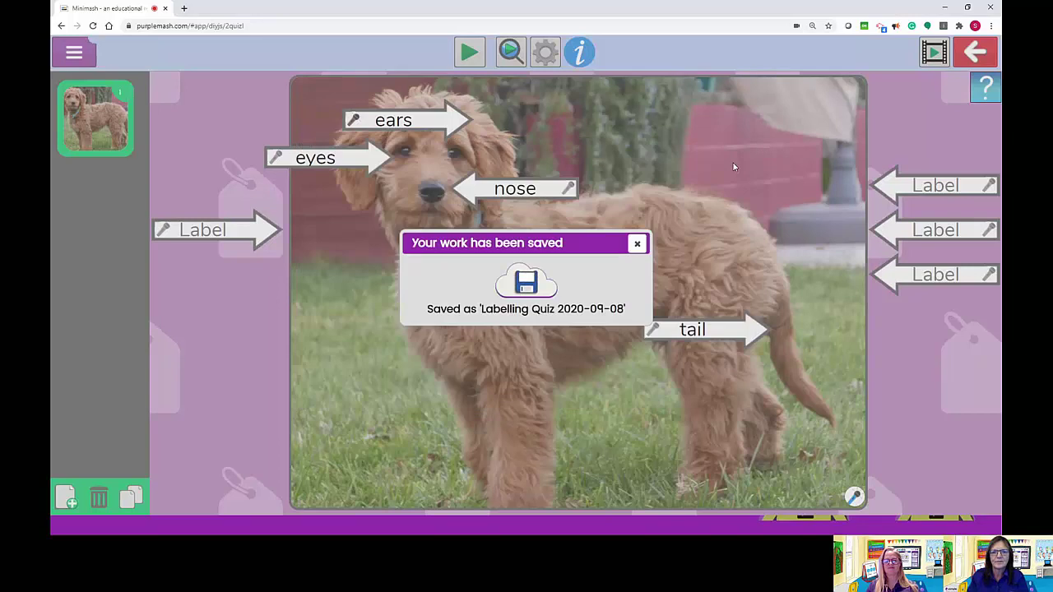
{"action": "left_click", "coordinate": [639, 244]}
Exit the quiz editor without saving again and return from the teacher tools to the Mini Mash classroom
{"action": "left_click", "coordinate": [976, 54]}
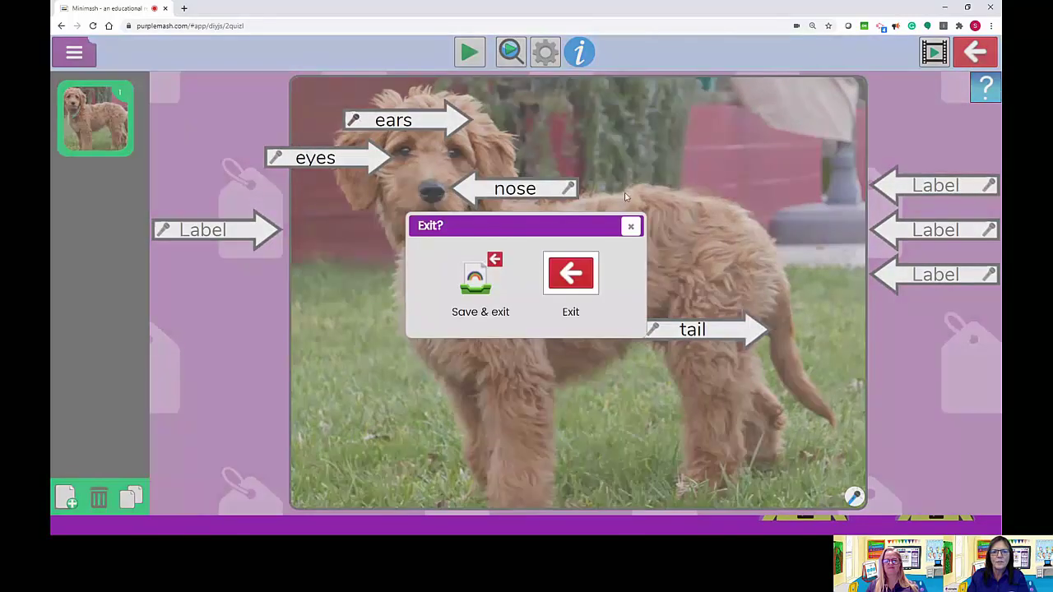
{"action": "left_click", "coordinate": [573, 280]}
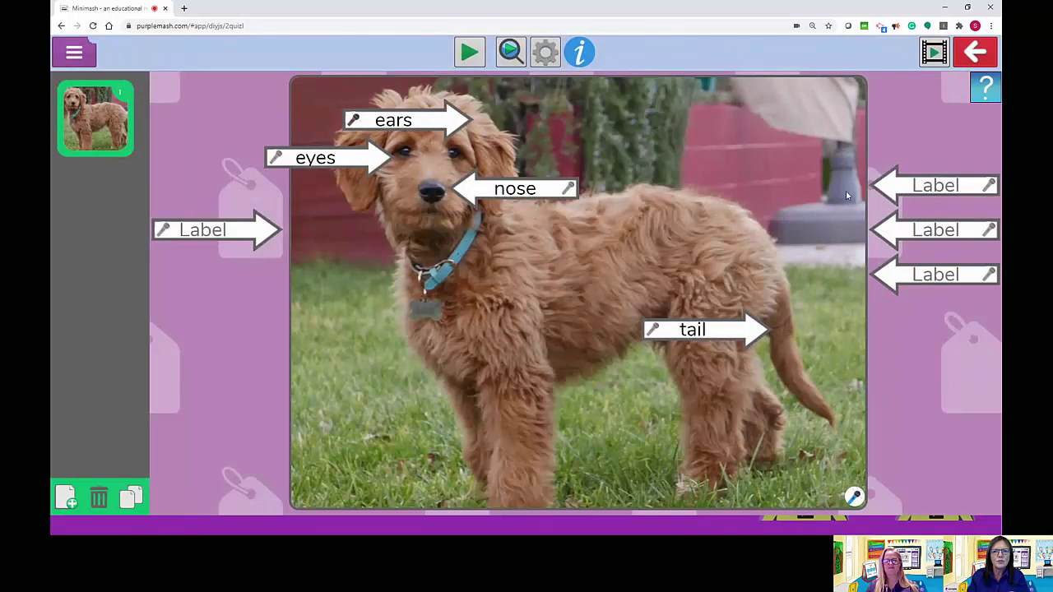
{"action": "left_click", "coordinate": [972, 55]}
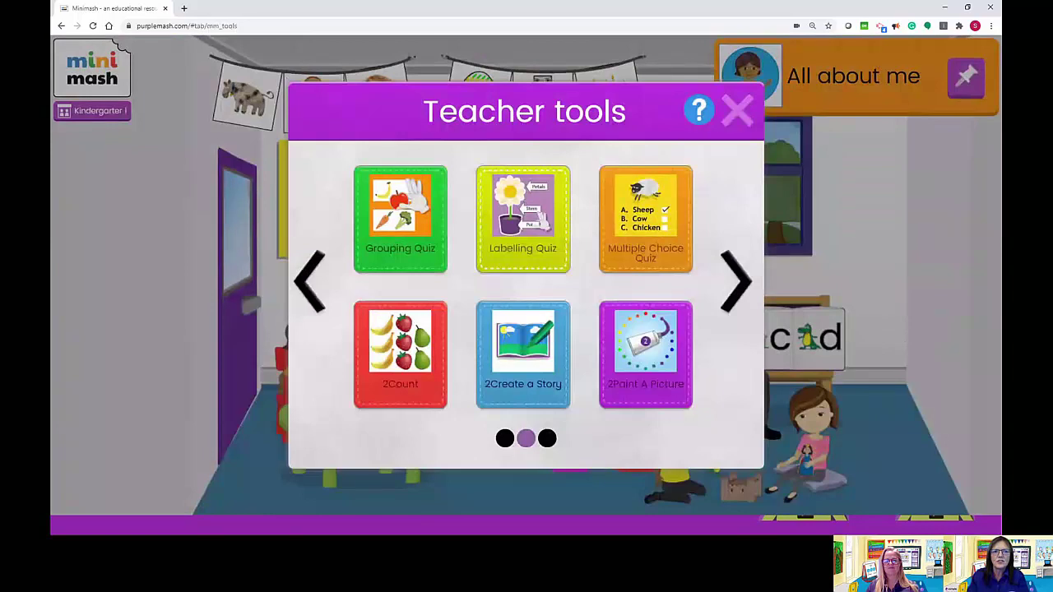
{"action": "left_click", "coordinate": [95, 77]}
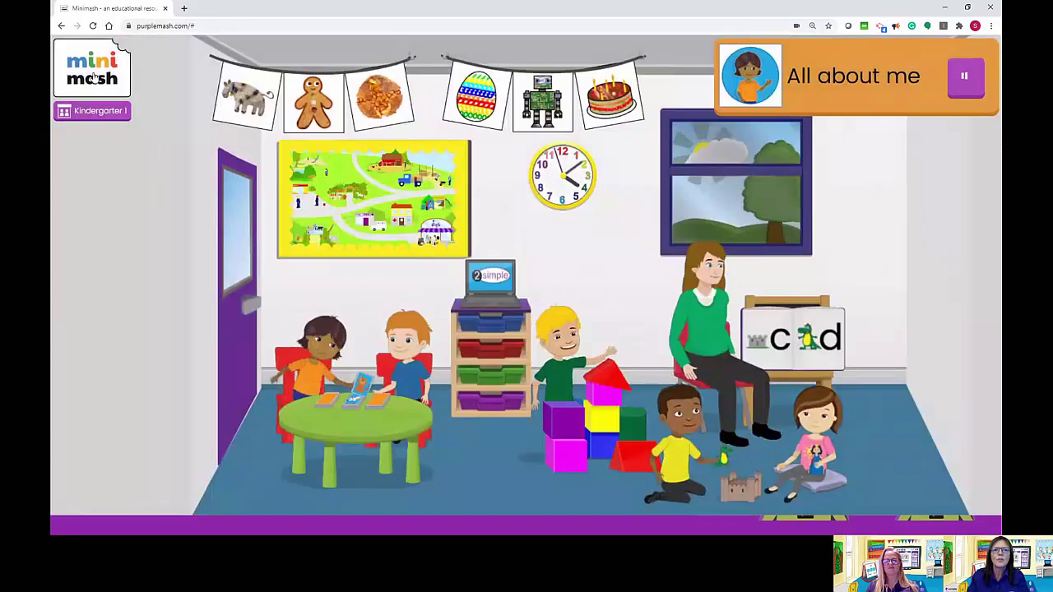
Go to the class trays, edit the Today tray and pin the Labelling Quiz in it
{"action": "left_click", "coordinate": [96, 77]}
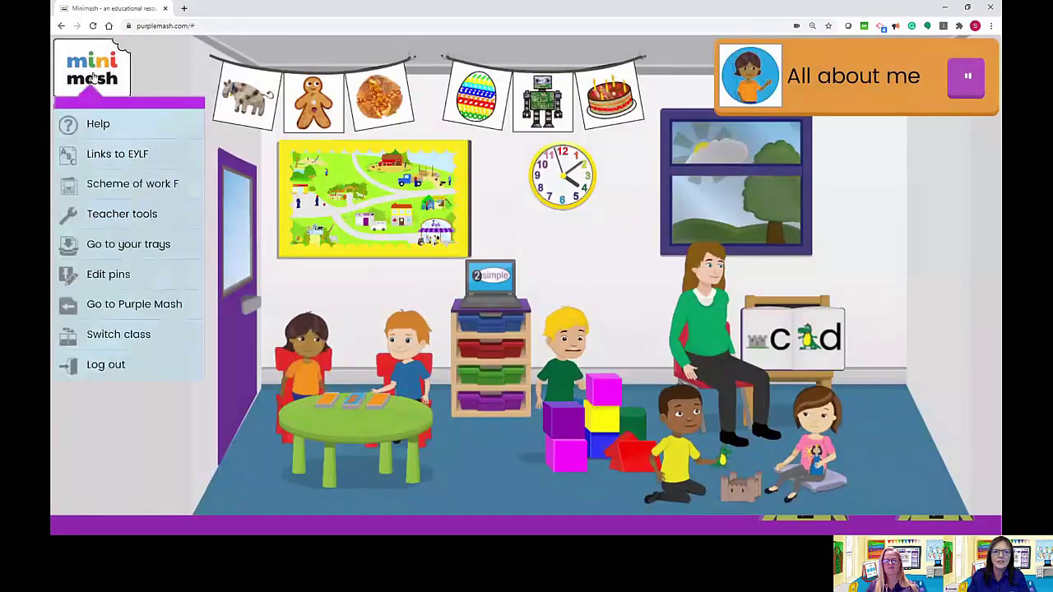
{"action": "left_click", "coordinate": [126, 251]}
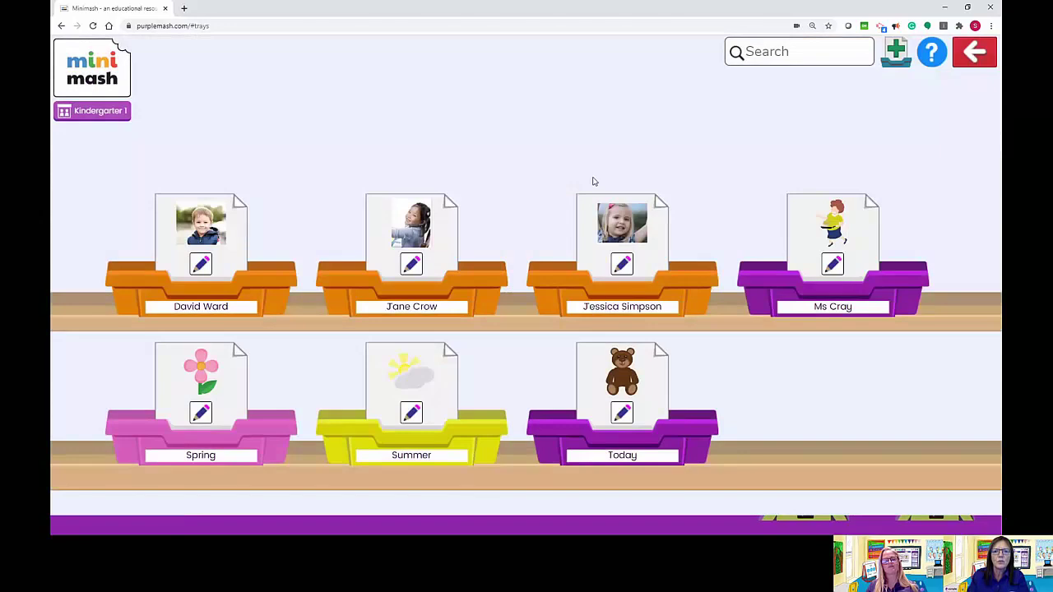
{"action": "left_click", "coordinate": [621, 416]}
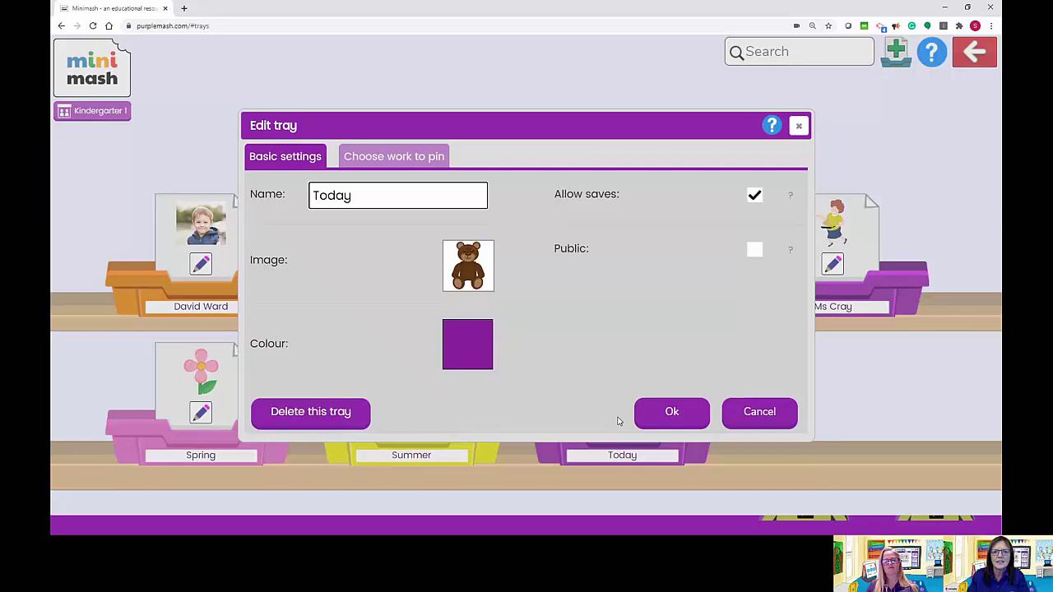
{"action": "left_click", "coordinate": [373, 156]}
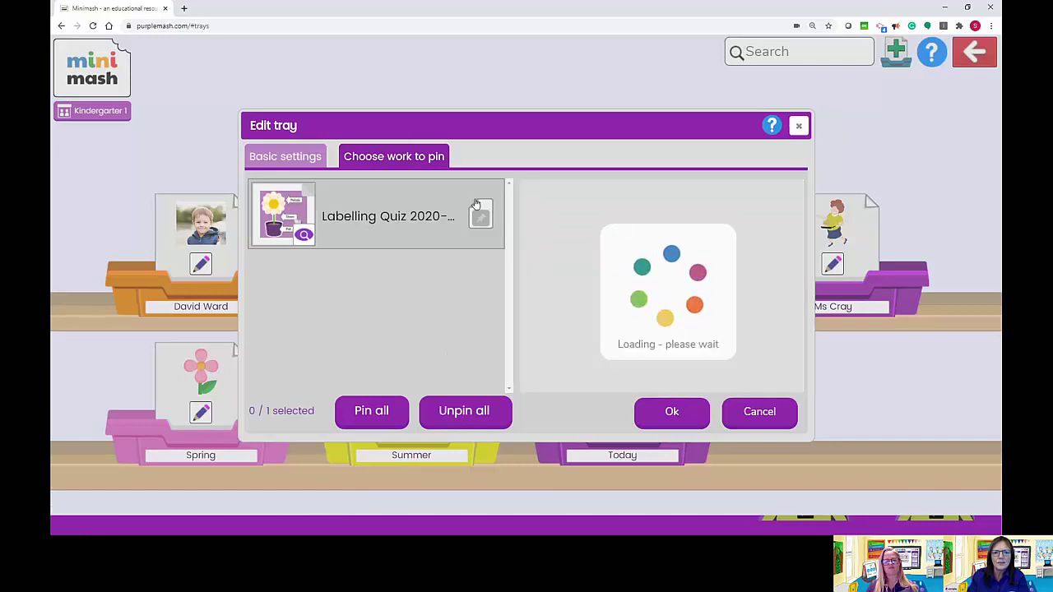
{"action": "left_click", "coordinate": [445, 237]}
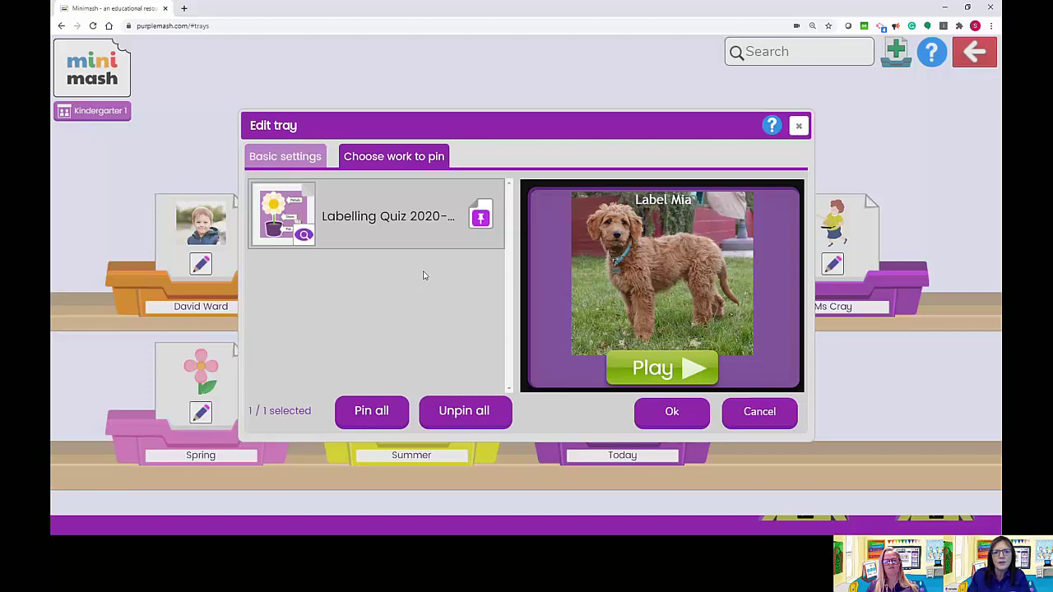
{"action": "left_click", "coordinate": [672, 412]}
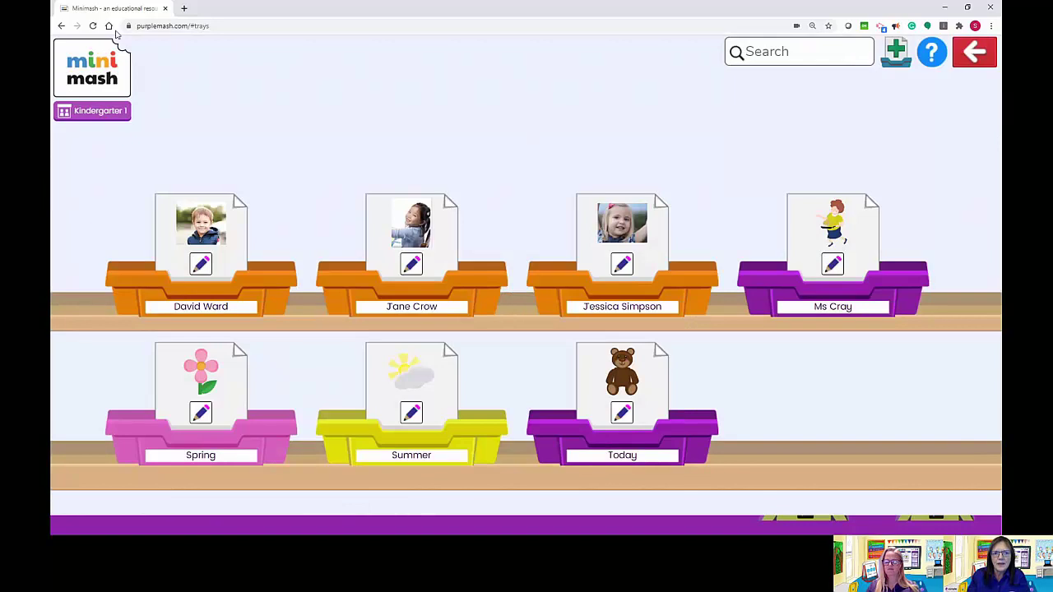
Add Today to the class pins, star it as the main pin and return to the classroom
{"action": "left_click", "coordinate": [104, 74]}
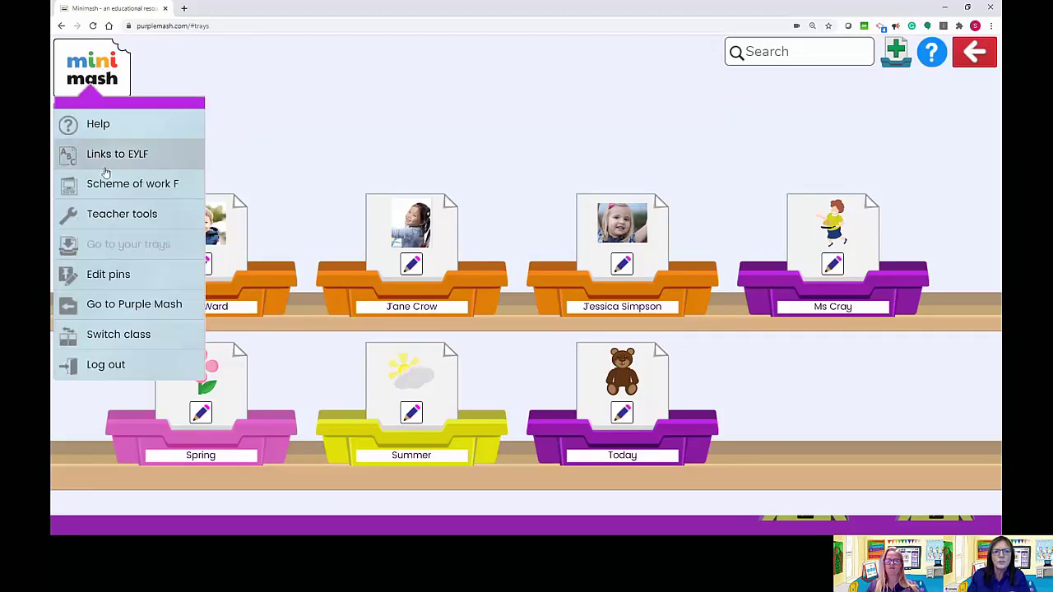
{"action": "left_click", "coordinate": [100, 277]}
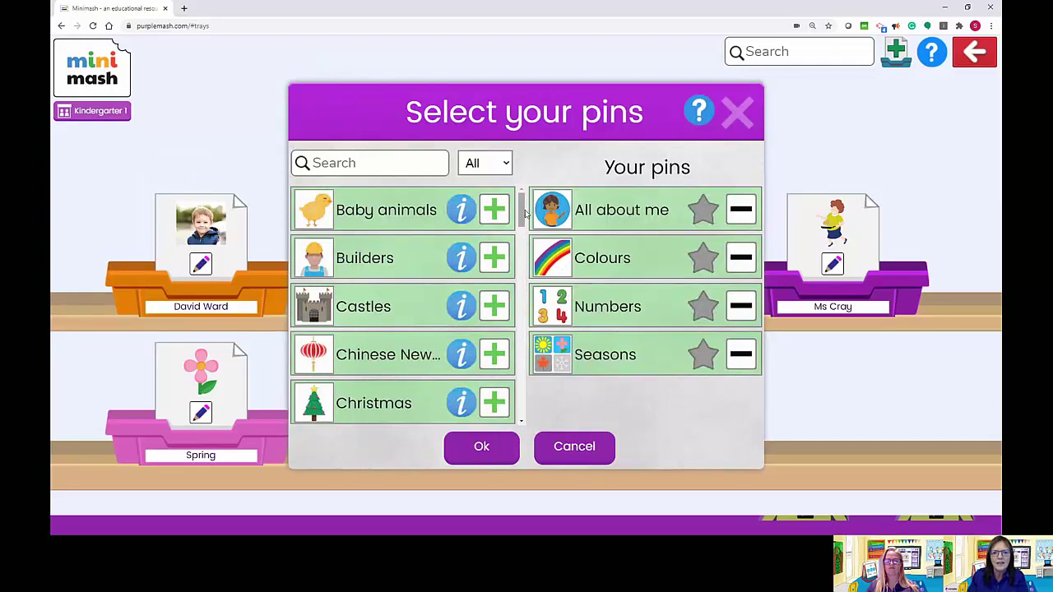
{"action": "left_click_drag", "start_coordinate": [524, 213], "coordinate": [496, 372]}
{"action": "left_click", "coordinate": [495, 265]}
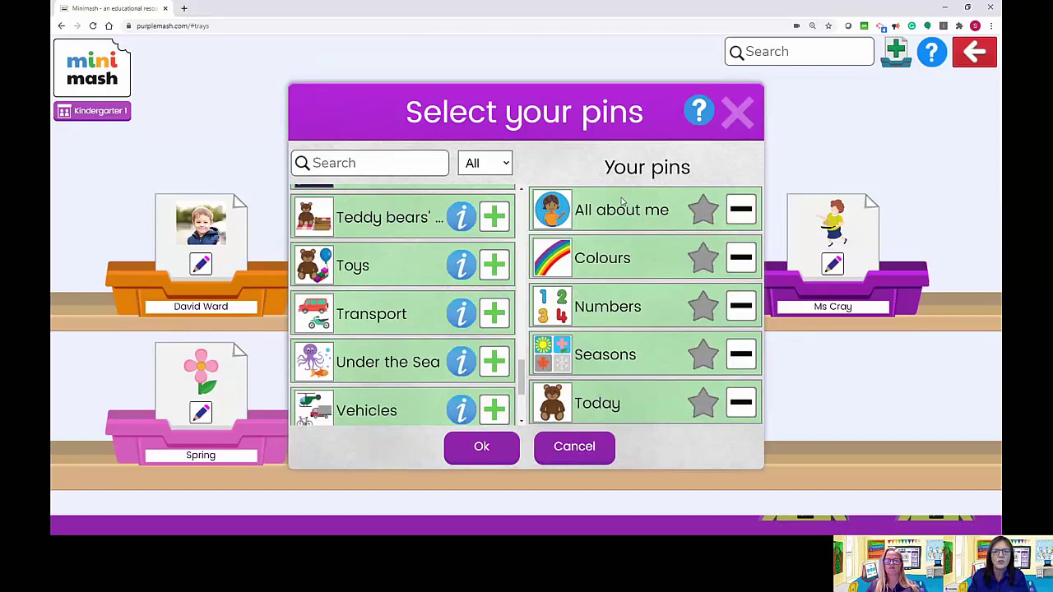
{"action": "left_click", "coordinate": [705, 403]}
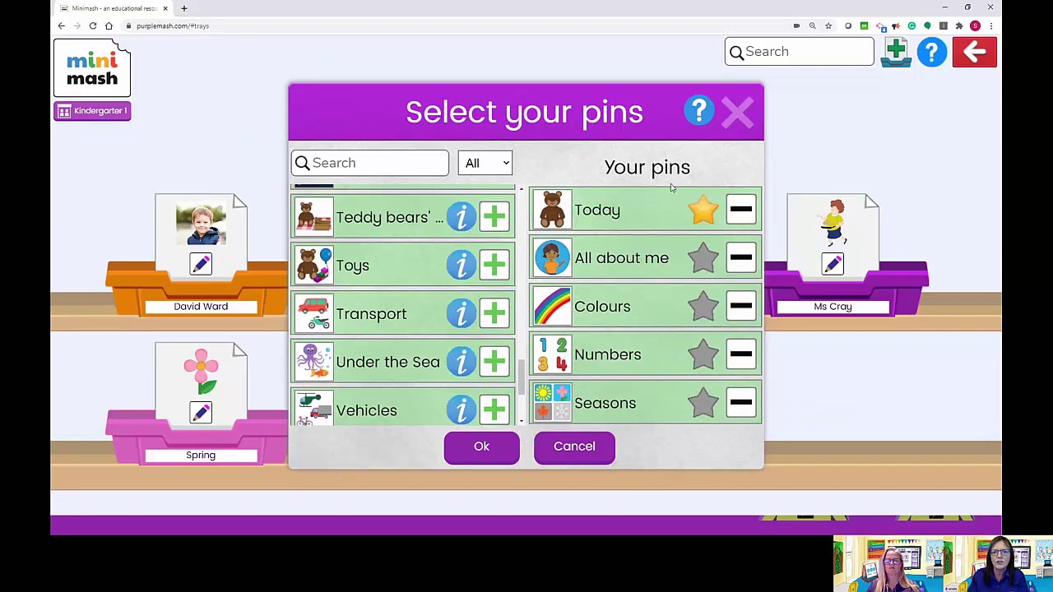
{"action": "left_click", "coordinate": [482, 447]}
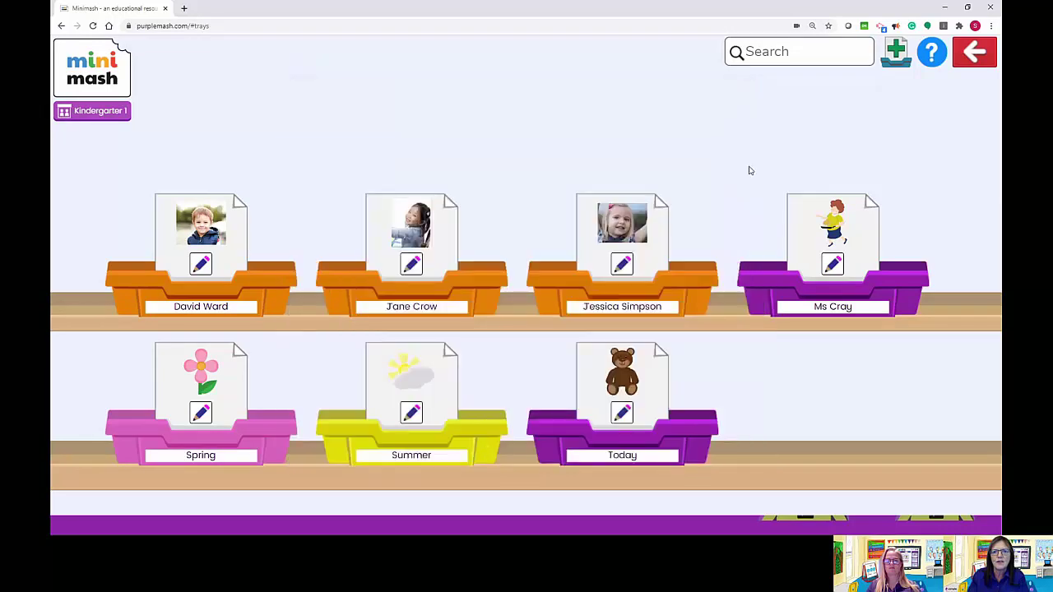
{"action": "left_click", "coordinate": [970, 54]}
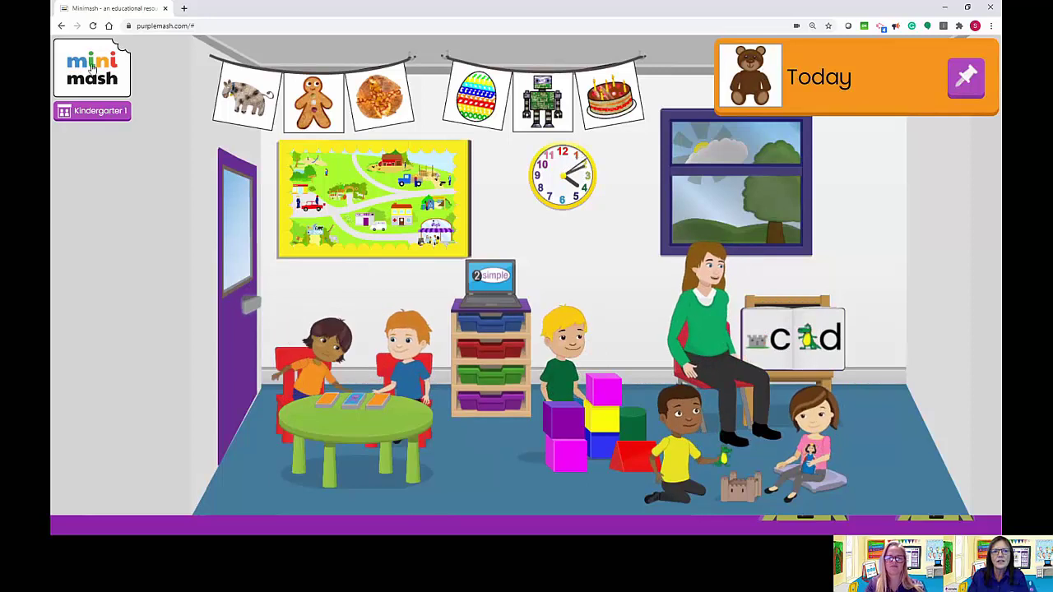
Log out of the teacher account and log in as a pupil, entering the pupil's picture password
{"action": "left_click", "coordinate": [92, 110]}
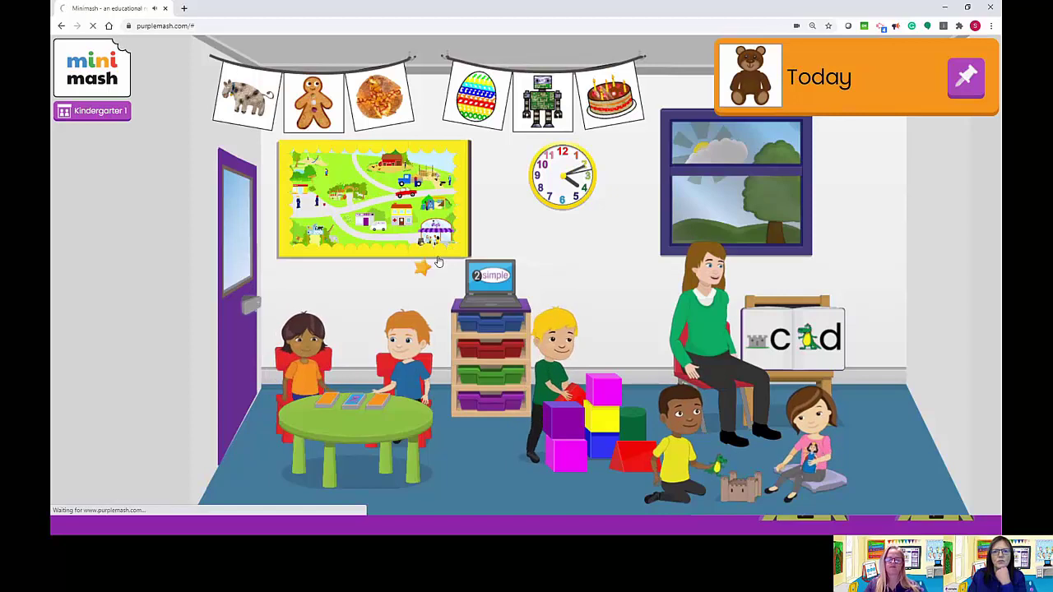
{"action": "left_click", "coordinate": [376, 198]}
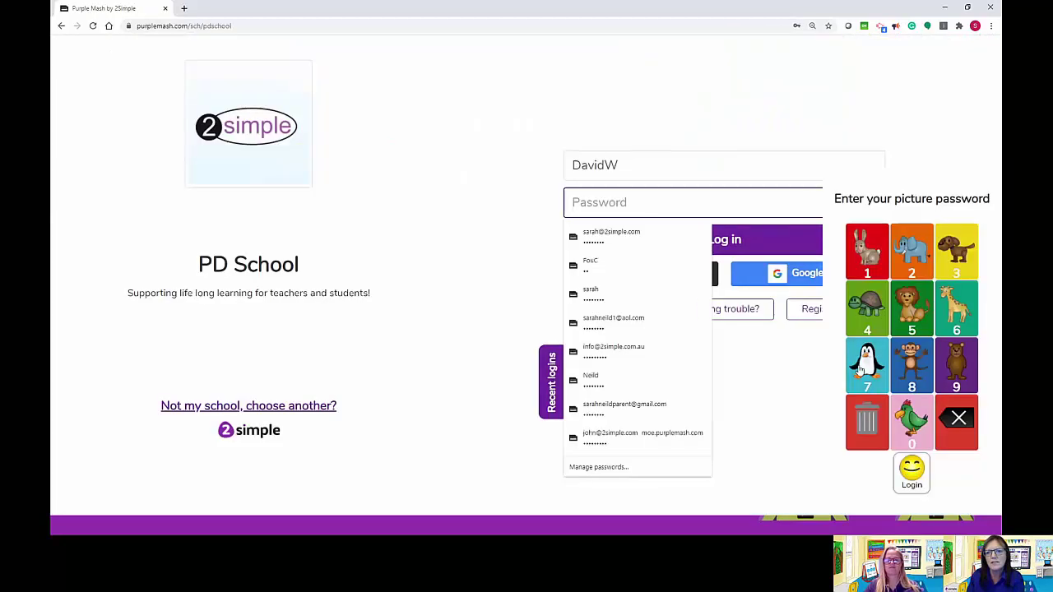
{"action": "left_click", "coordinate": [913, 369]}
{"action": "left_click", "coordinate": [912, 320]}
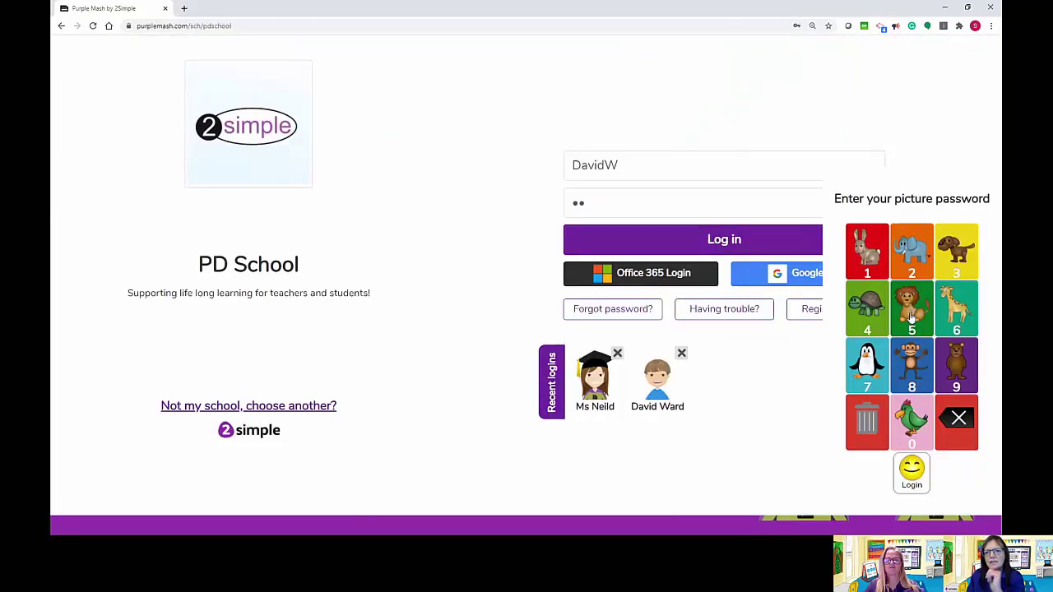
{"action": "left_click", "coordinate": [744, 251]}
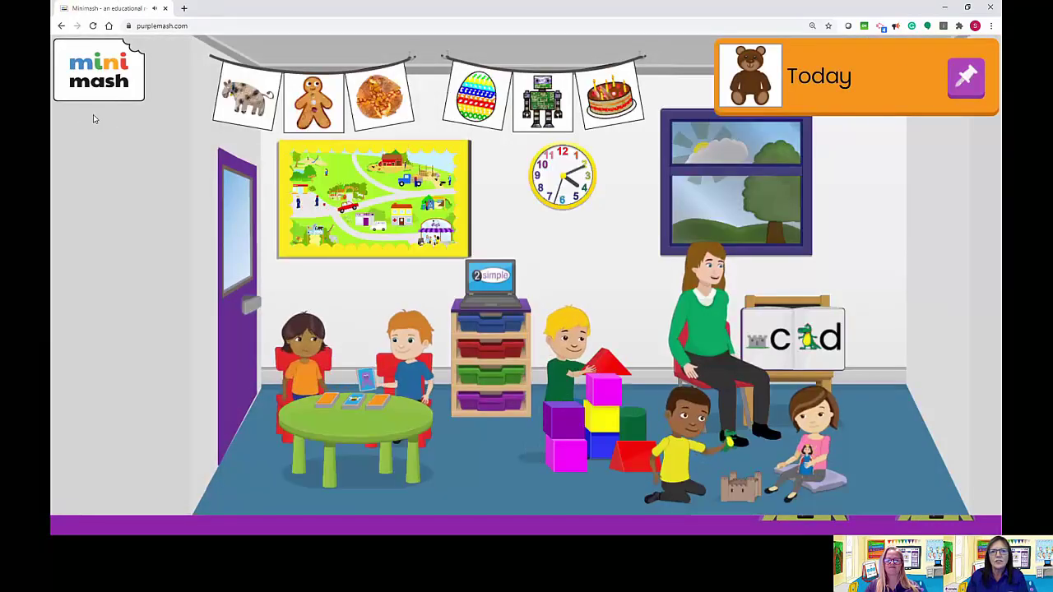
Open the Labelling Quiz from the Today pin and start playing it as the pupil
{"action": "left_click", "coordinate": [764, 78]}
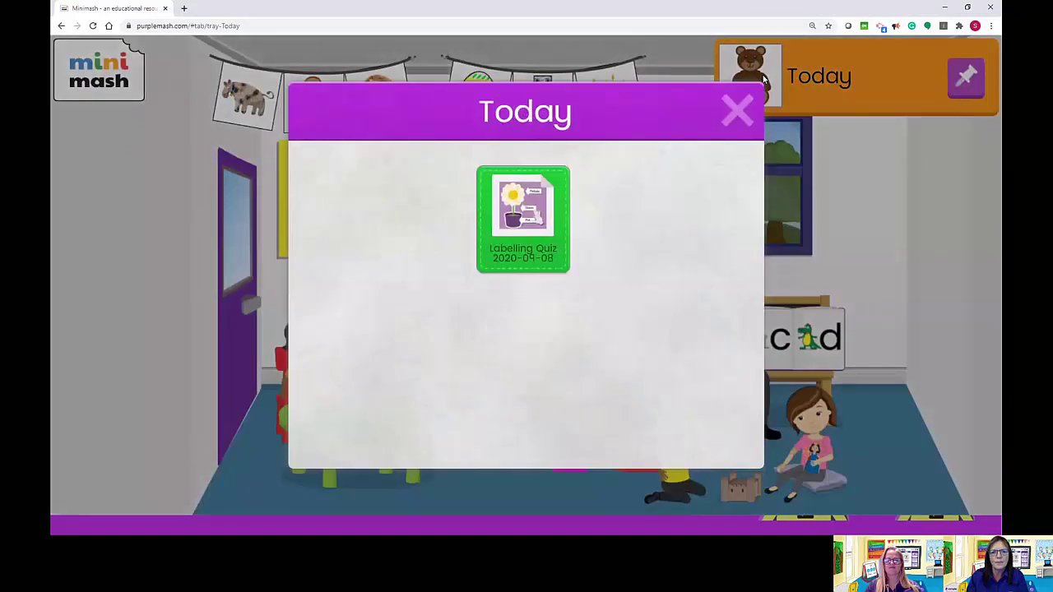
{"action": "left_click", "coordinate": [525, 206]}
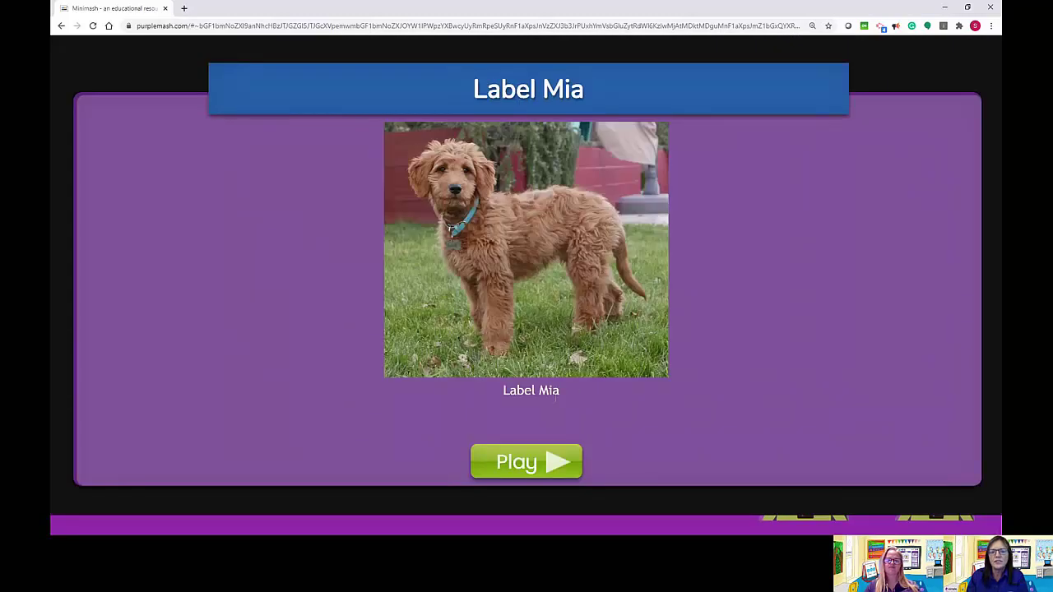
{"action": "left_click", "coordinate": [567, 466]}
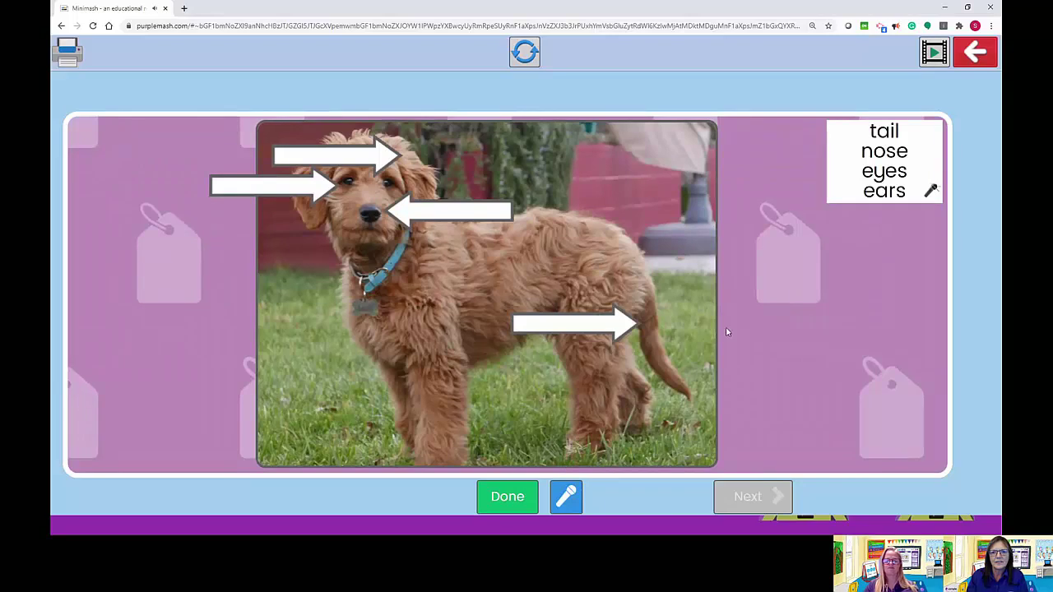
Put the tail and ears labels on their matching arrows, nose on the eye arrow and eyes on the nose arrow, and submit the answers
{"action": "left_click_drag", "start_coordinate": [879, 136], "coordinate": [580, 325]}
{"action": "left_click_drag", "start_coordinate": [856, 162], "coordinate": [202, 189]}
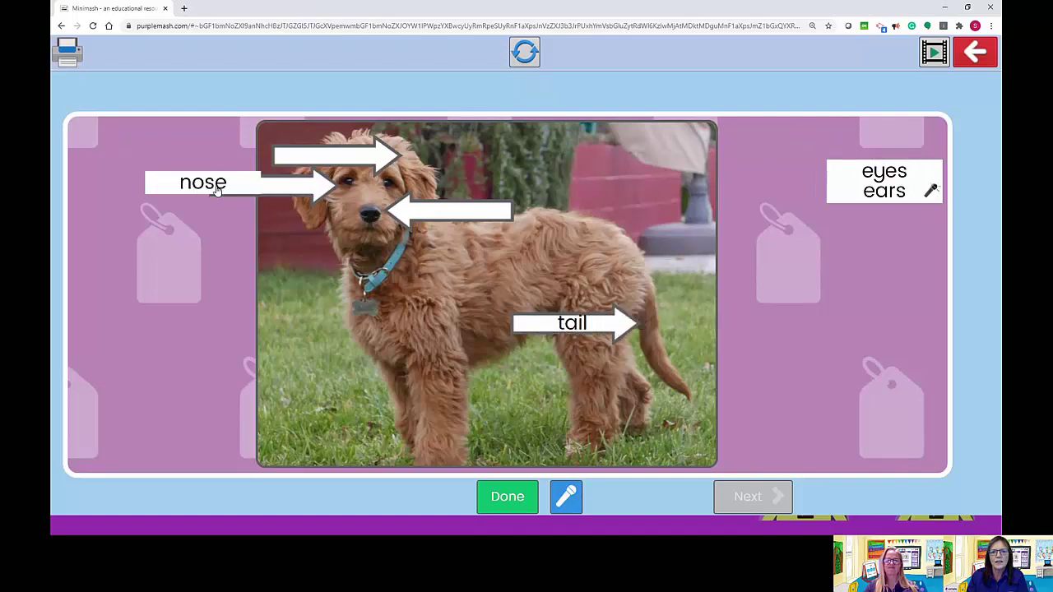
{"action": "left_click_drag", "start_coordinate": [872, 202], "coordinate": [321, 167]}
{"action": "left_click_drag", "start_coordinate": [901, 172], "coordinate": [451, 213]}
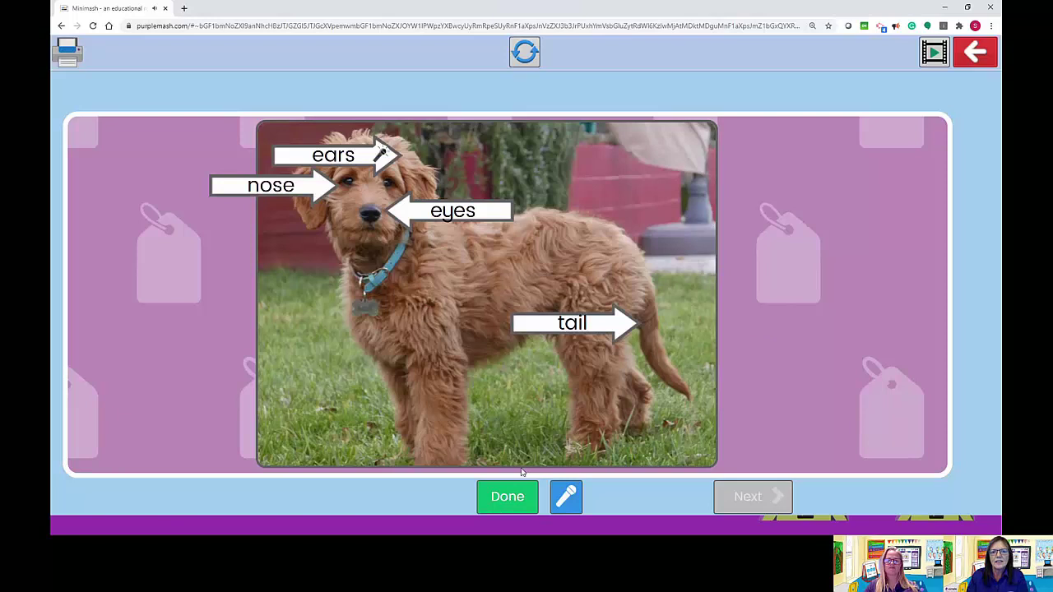
{"action": "left_click", "coordinate": [514, 494]}
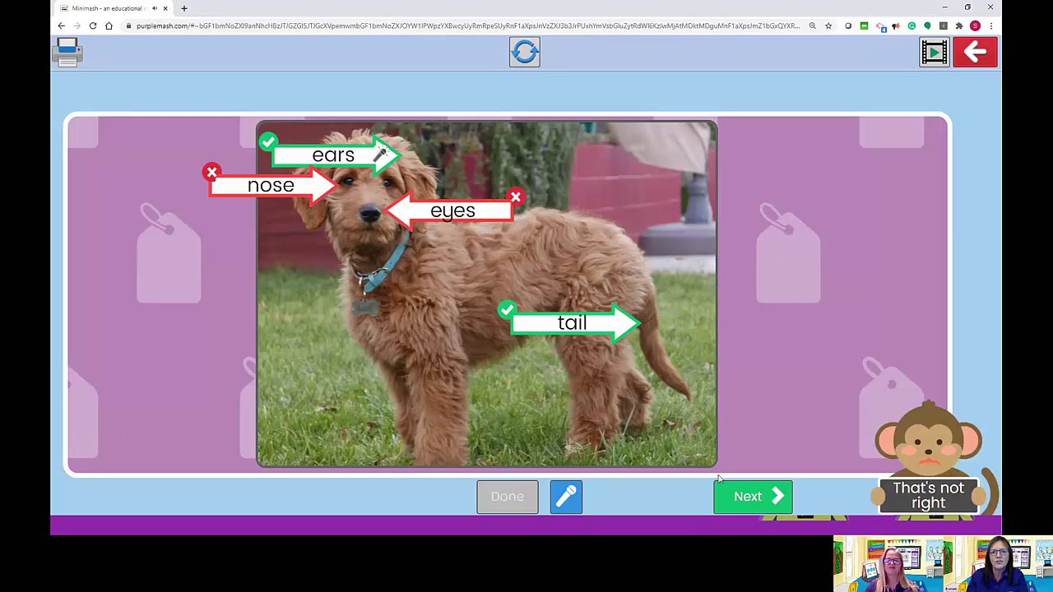
Exit the Labelling Quiz and close the Today pin to return to the classroom
{"action": "left_click", "coordinate": [777, 502]}
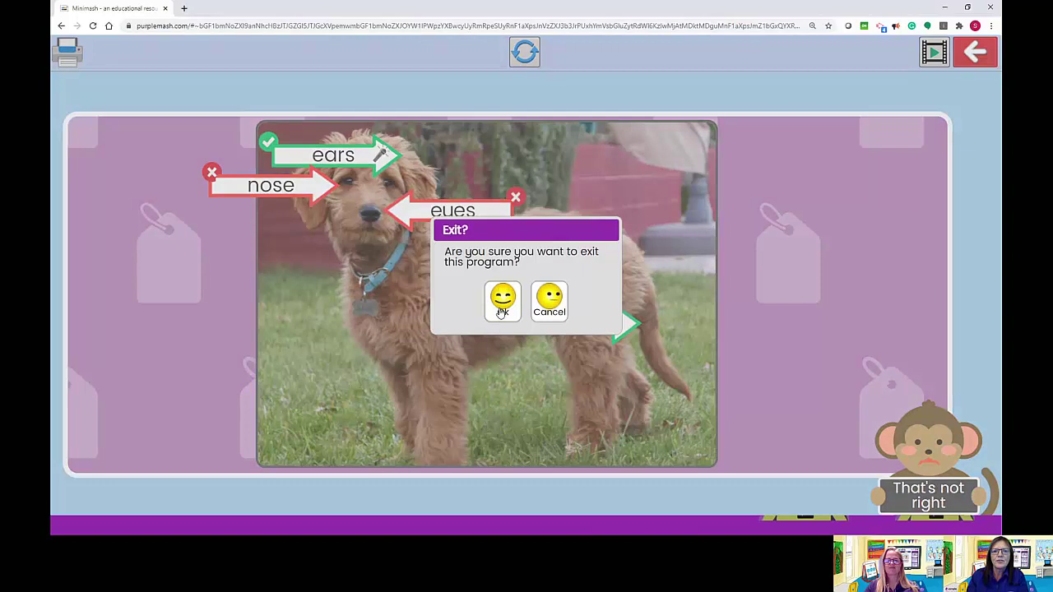
{"action": "left_click", "coordinate": [503, 312]}
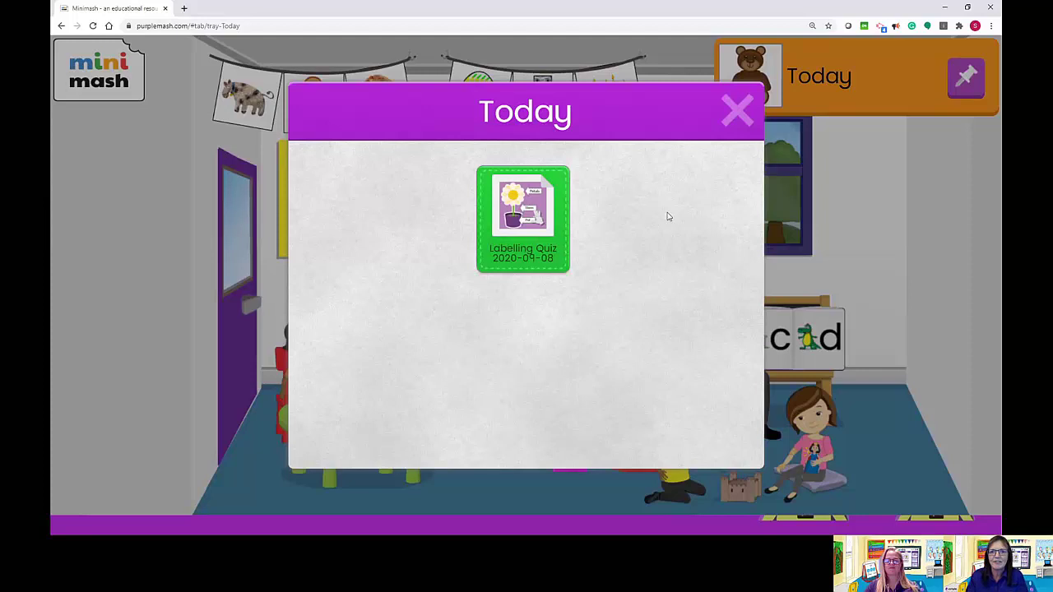
{"action": "left_click", "coordinate": [738, 111]}
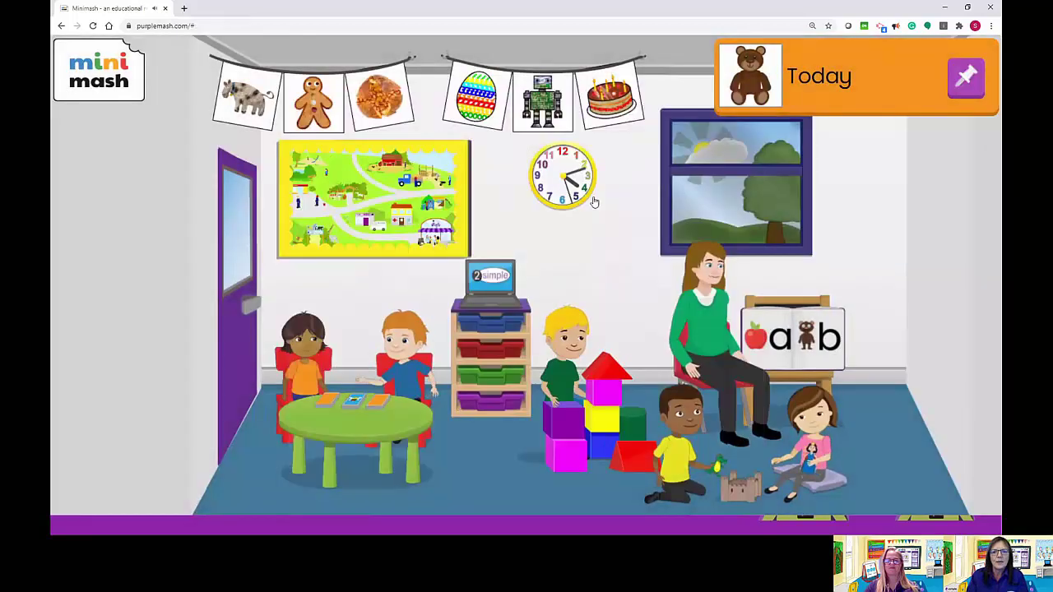
Log out of the pupil account and log back in as the teacher with the prefilled credentials
{"action": "left_click", "coordinate": [95, 76]}
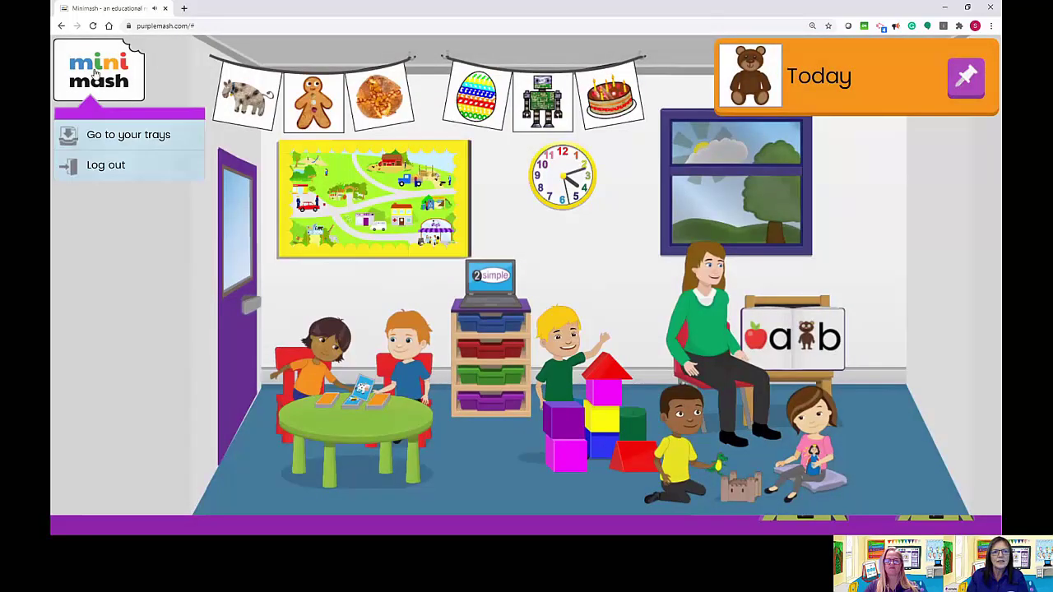
{"action": "left_click", "coordinate": [107, 166]}
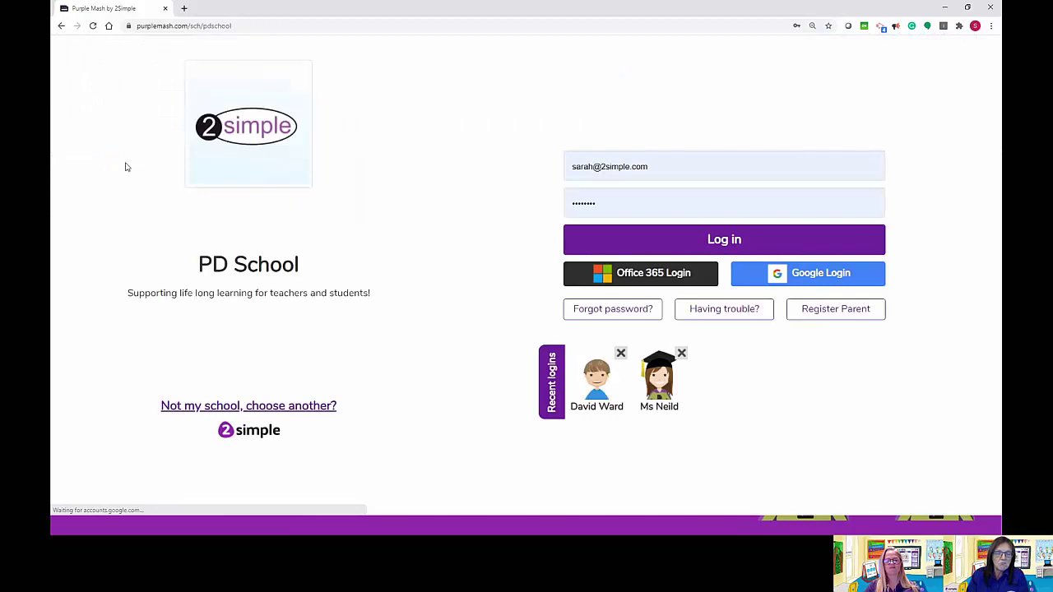
{"action": "left_click", "coordinate": [721, 243]}
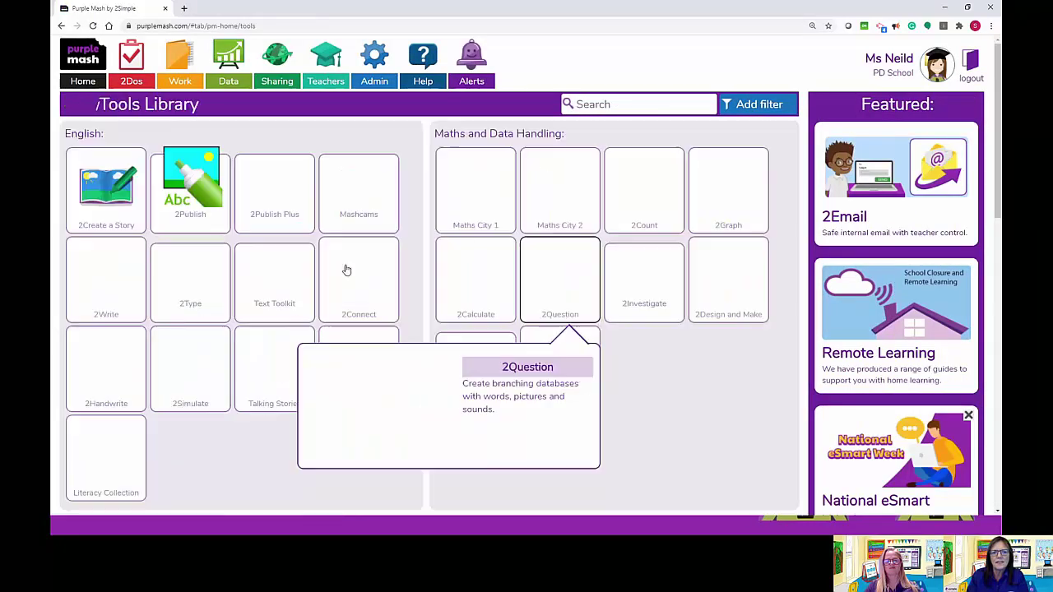
Find 2Do It Yourself in the Tools Library and launch the Puzzle app from its activities
{"action": "scroll", "coordinate": [725, 370], "scroll_direction": "down", "scroll_amount": 3}
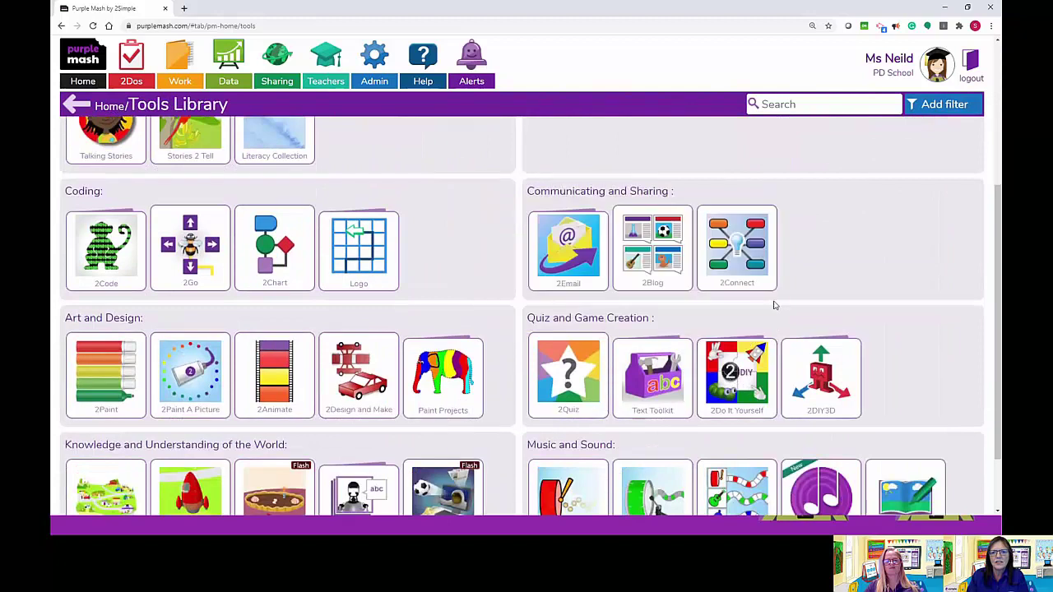
{"action": "left_click", "coordinate": [737, 395]}
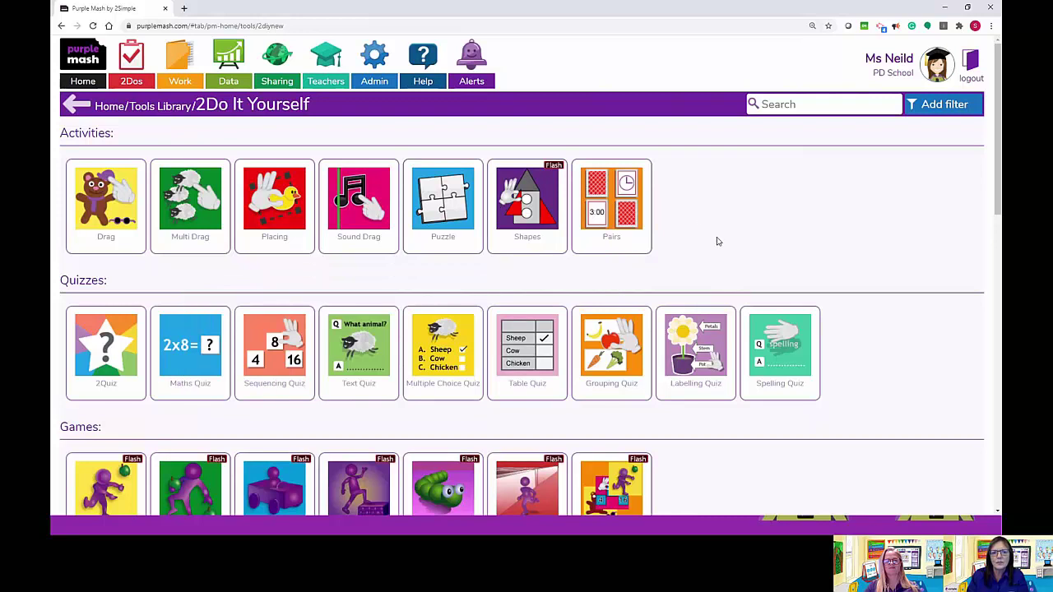
{"action": "left_click", "coordinate": [451, 195]}
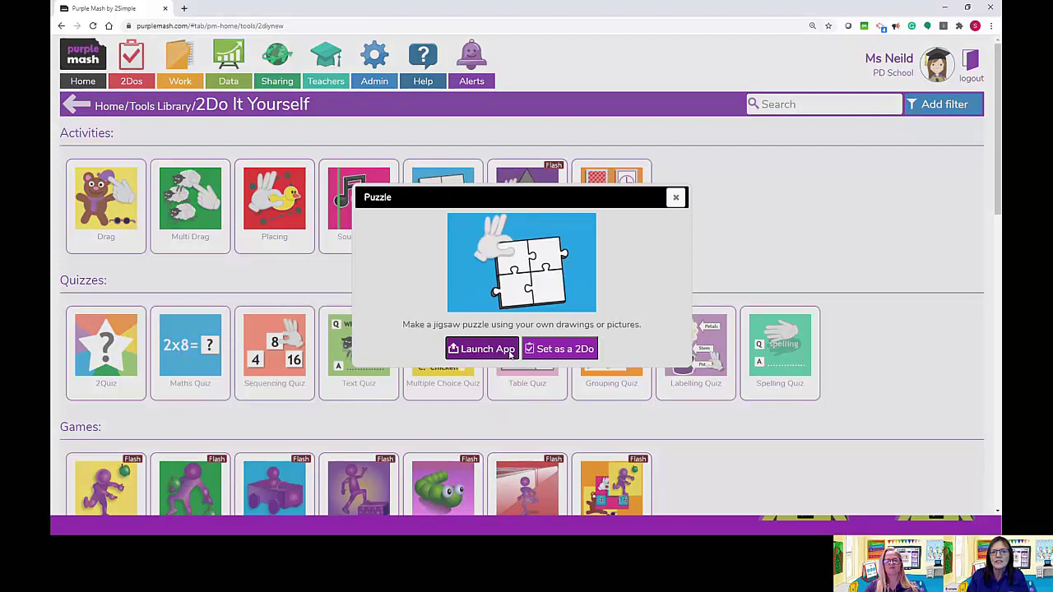
{"action": "left_click", "coordinate": [510, 350]}
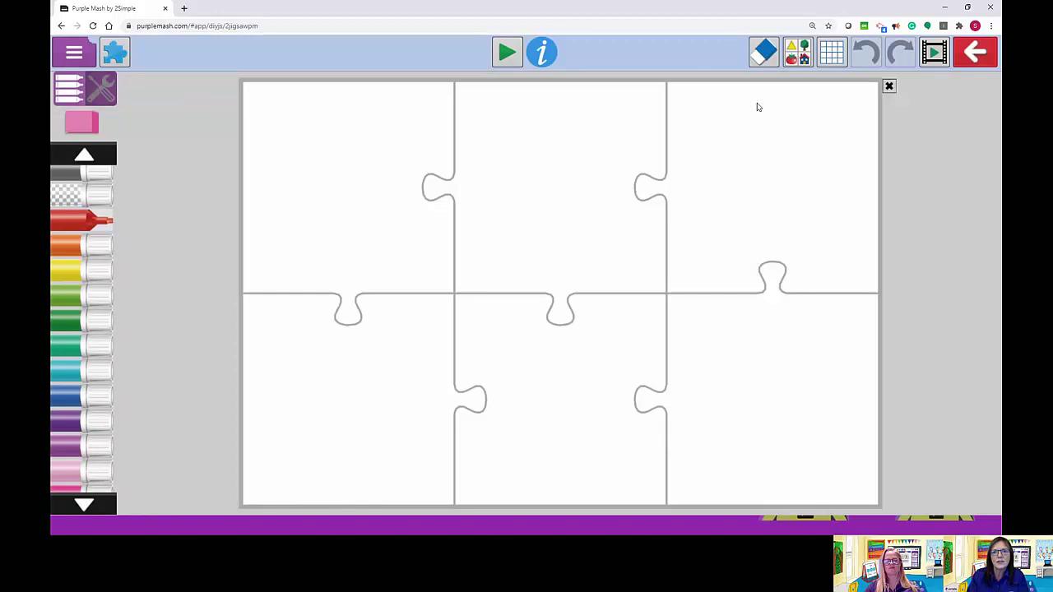
Use the saved photo with fruit from My Work as the jigsaw's background picture
{"action": "left_click", "coordinate": [796, 52]}
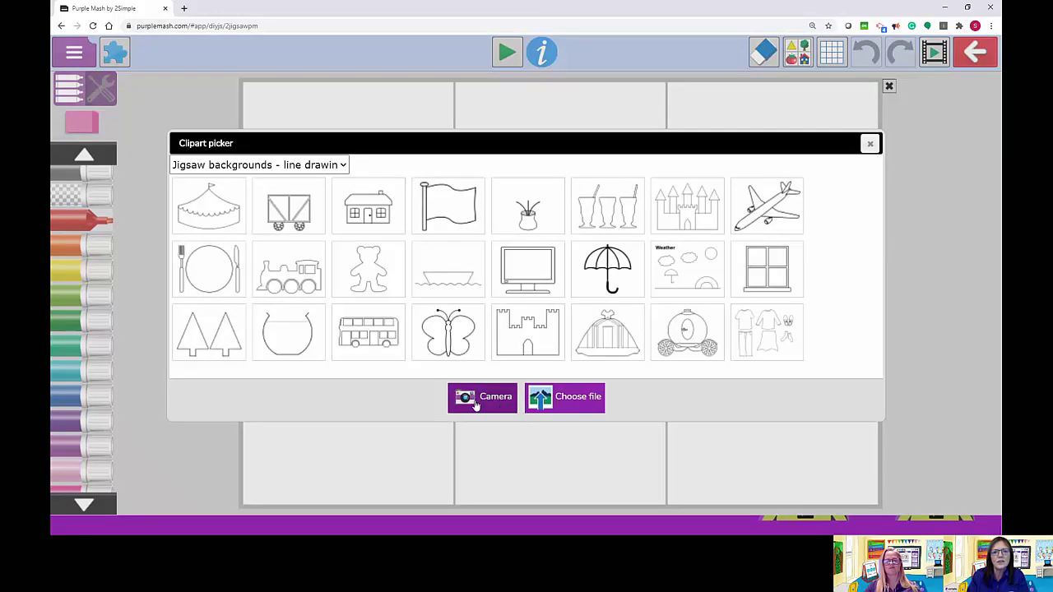
{"action": "left_click", "coordinate": [563, 398]}
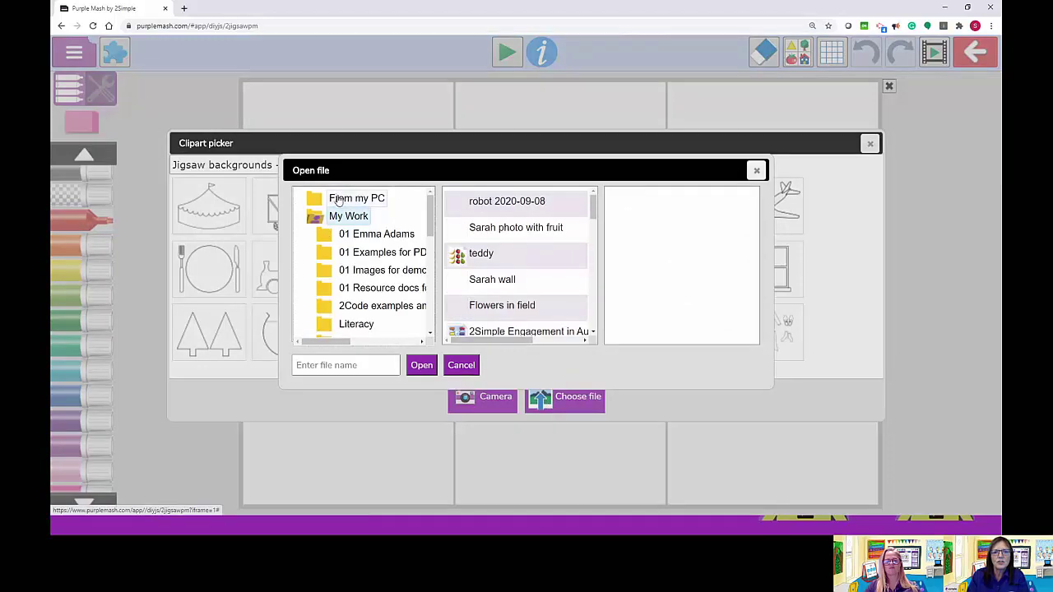
{"action": "left_click", "coordinate": [527, 229]}
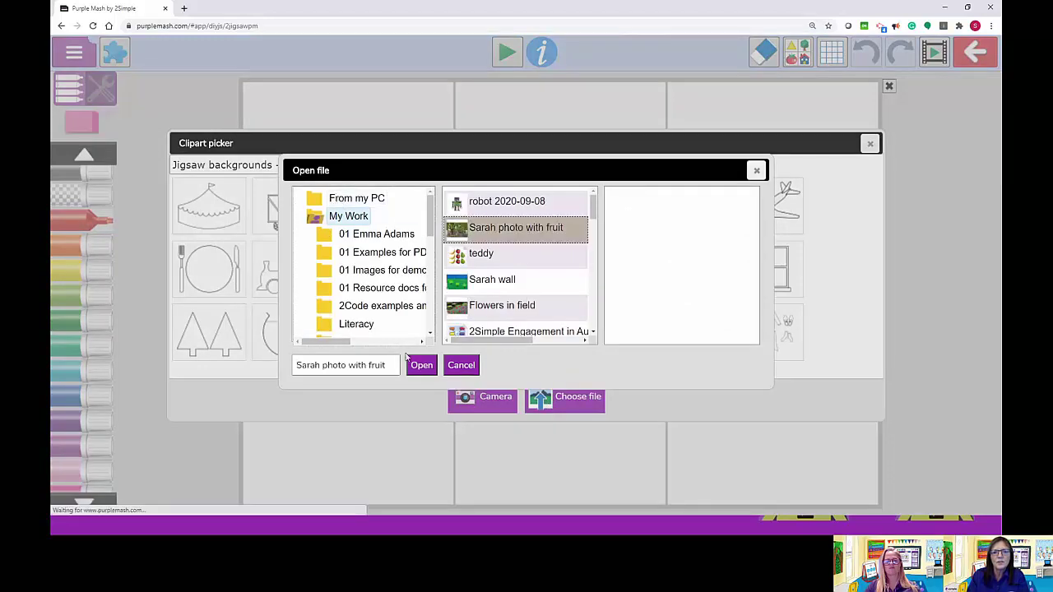
{"action": "left_click", "coordinate": [419, 365]}
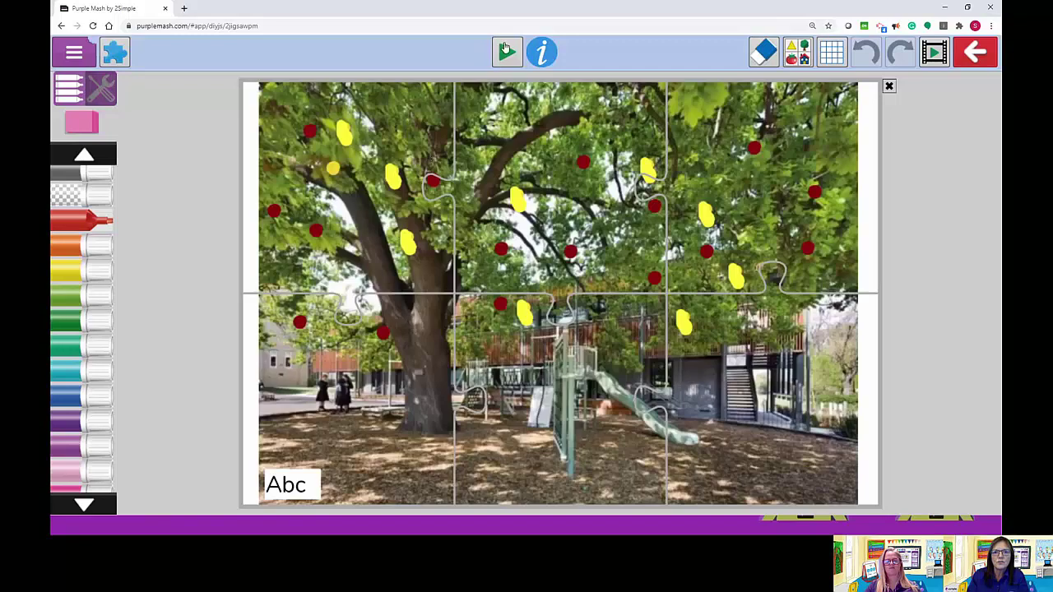
Preview the jigsaw's play screen, close the preview and exit the puzzle without saving
{"action": "left_click", "coordinate": [506, 49]}
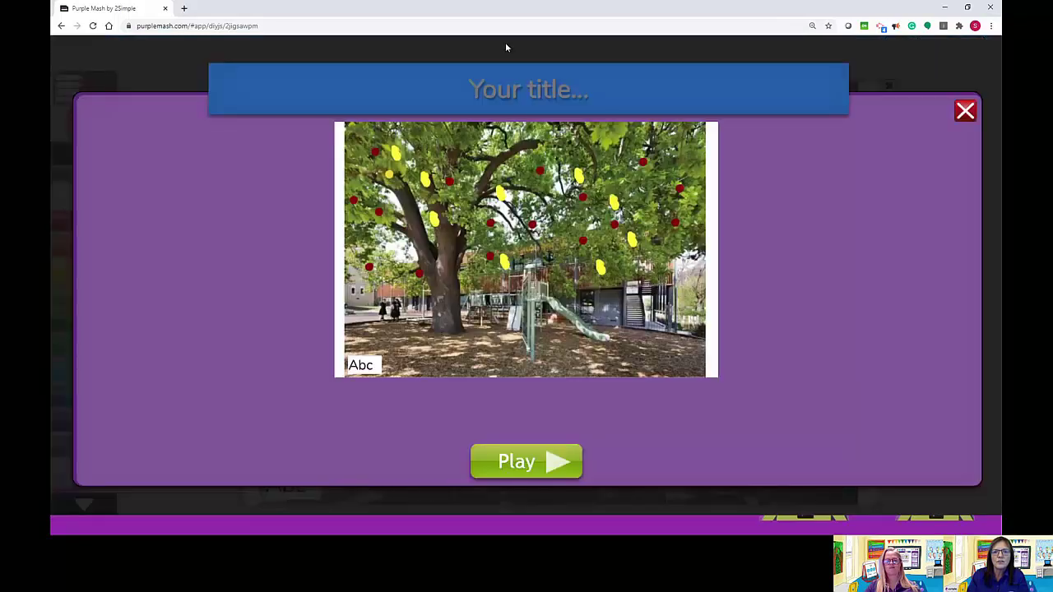
{"action": "left_click", "coordinate": [964, 111]}
{"action": "left_click", "coordinate": [975, 55]}
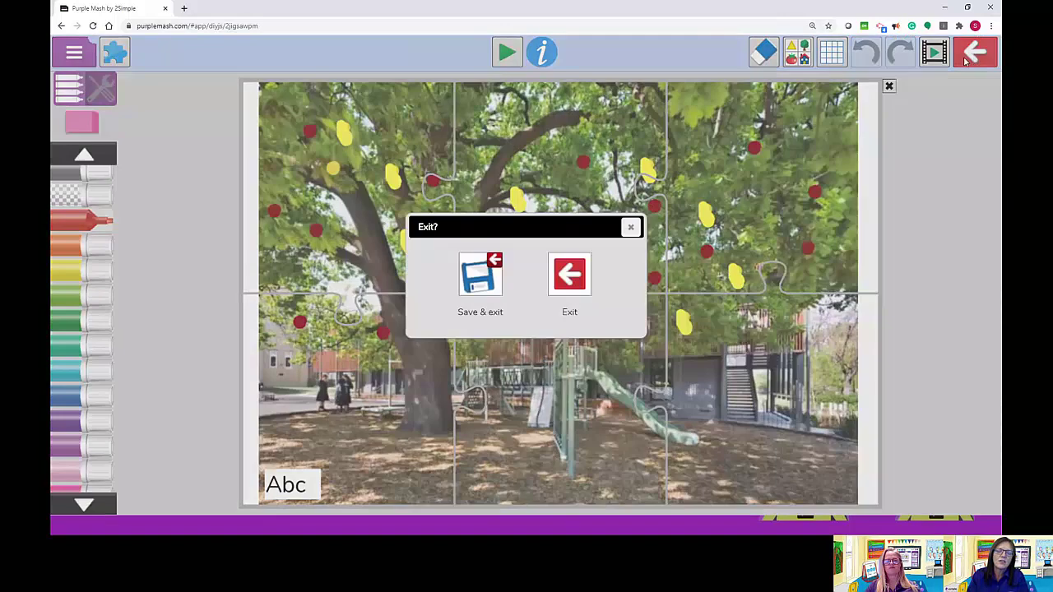
{"action": "left_click", "coordinate": [566, 278]}
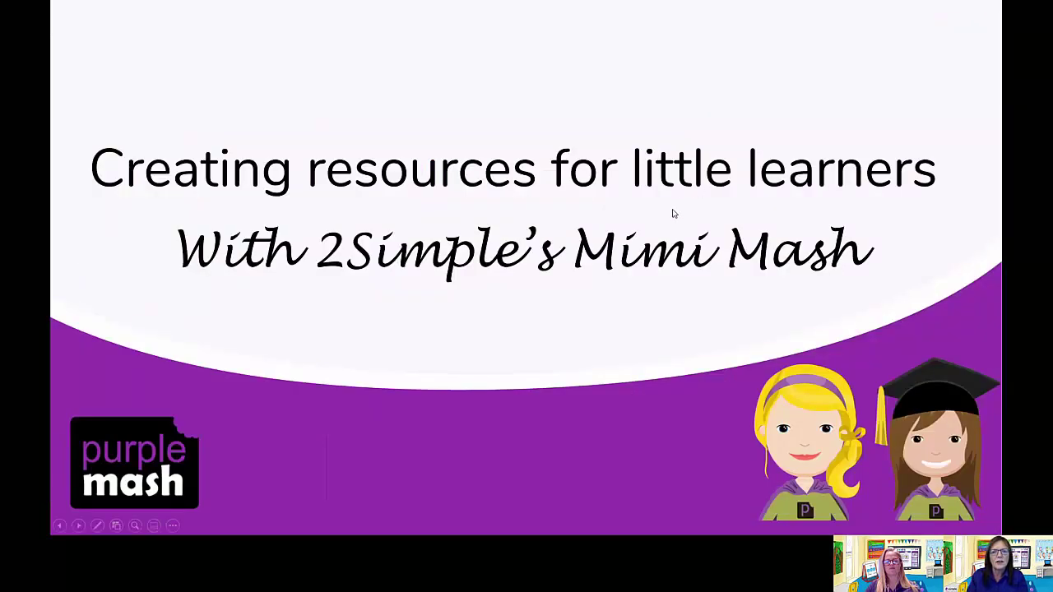
{"action": "left_click", "coordinate": [675, 213]}
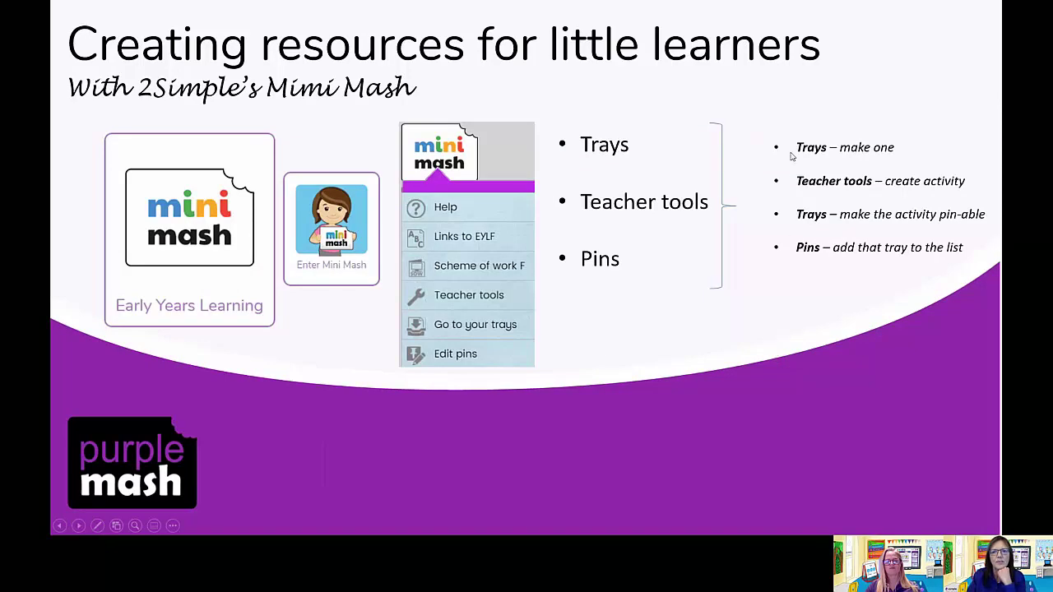
{"action": "left_click", "coordinate": [774, 288]}
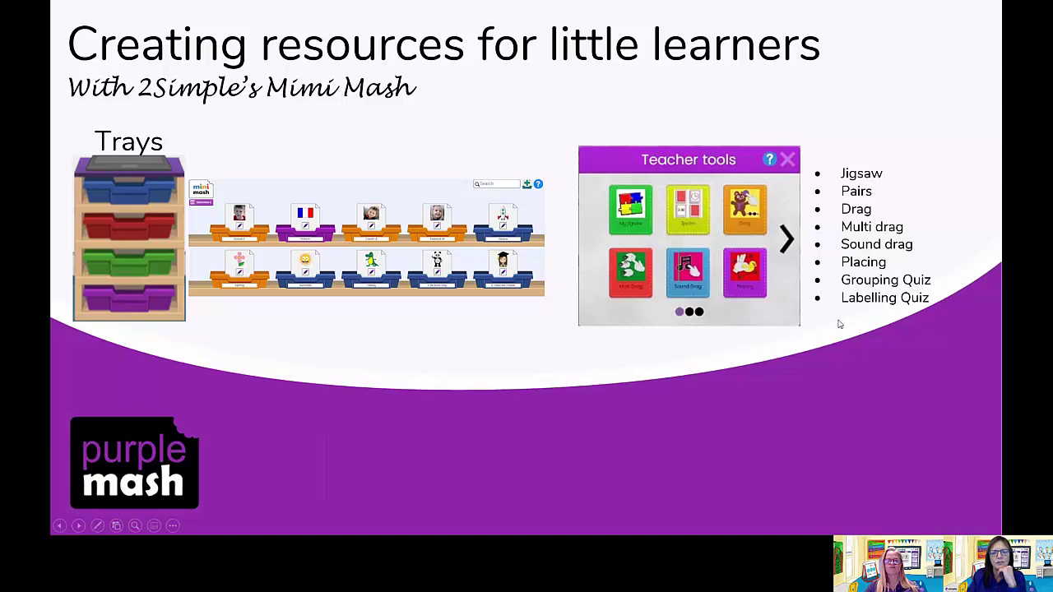
{"action": "key", "text": "Right"}
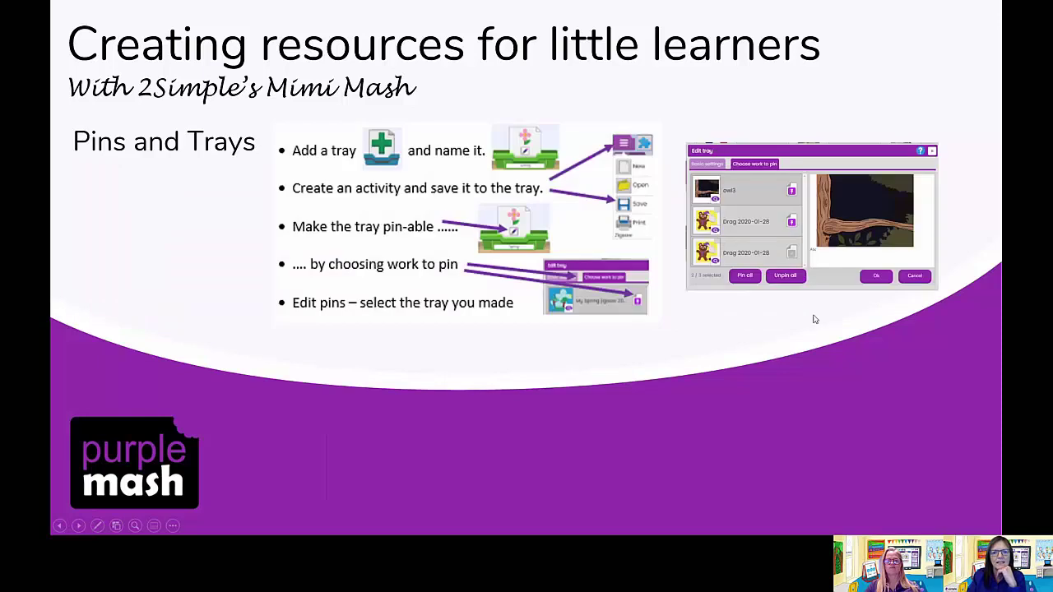